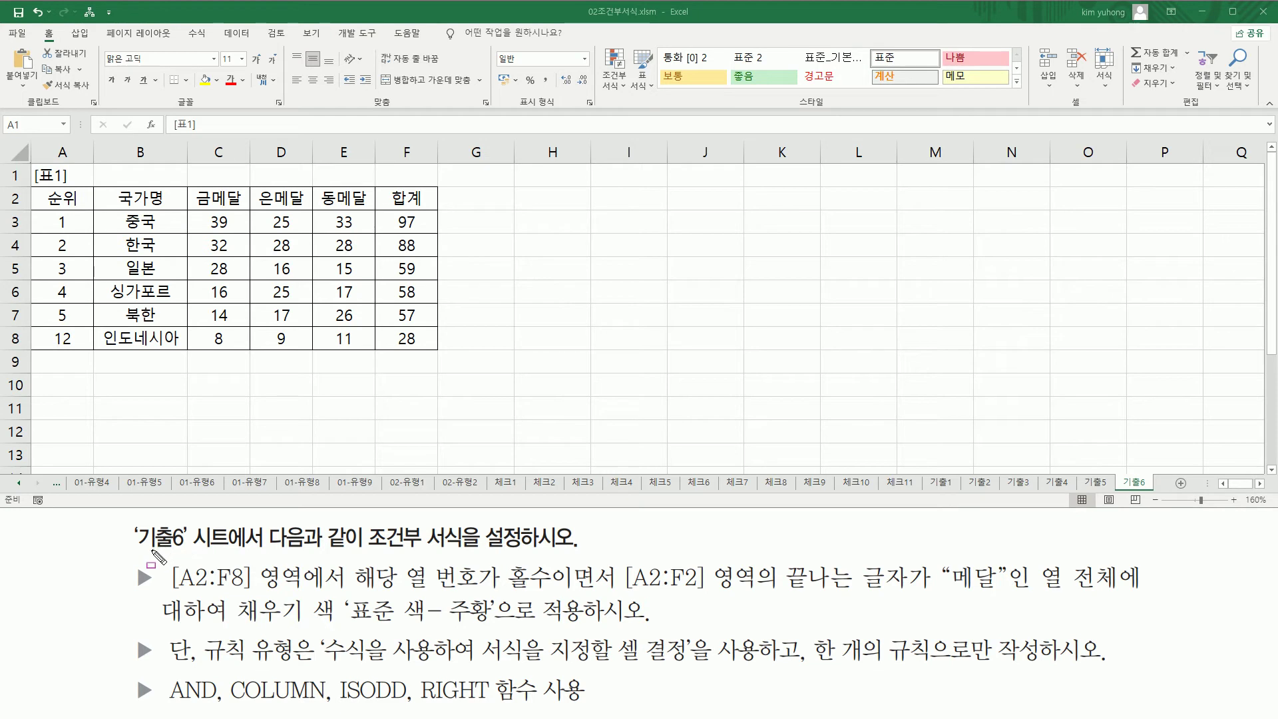
Read the conditional formatting task for A2:F8, noting the odd-column and "메달" header conditions, orange fill and formula-based single rule
drag(269, 550, 577, 550)
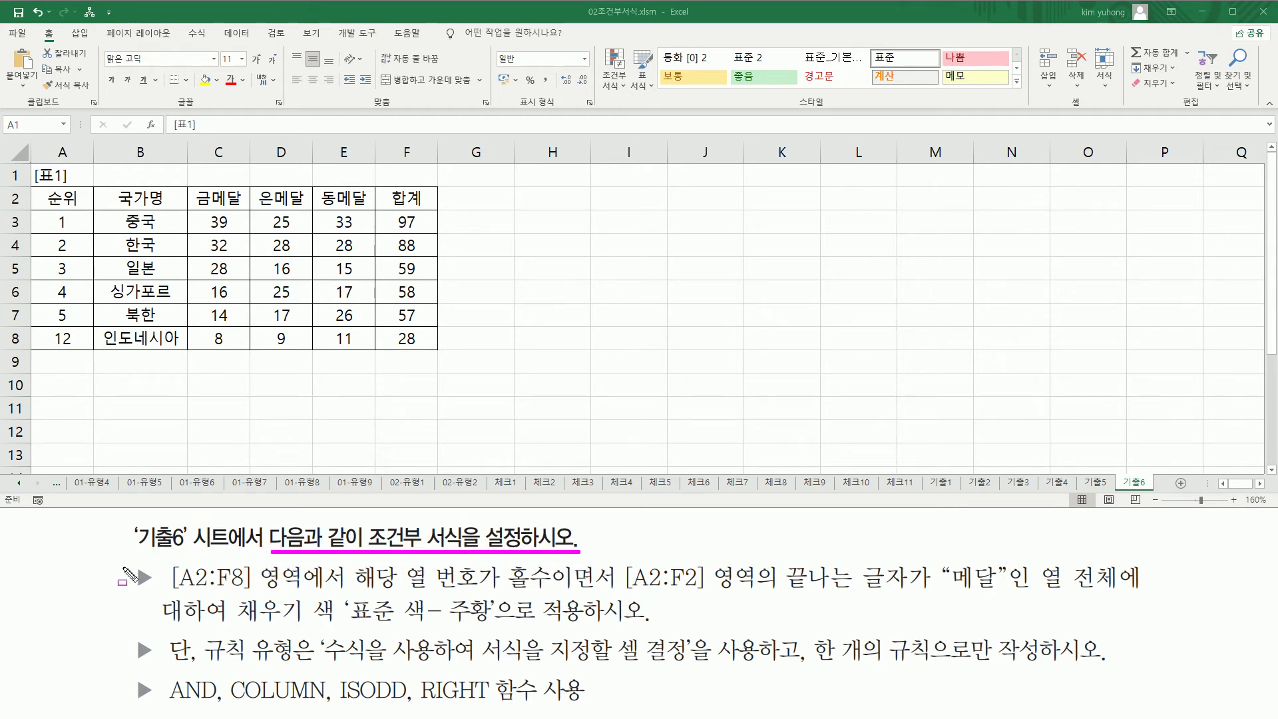
mouse_move(131, 561)
mouse_down()
mouse_move(141, 703)
mouse_move(158, 704)
mouse_up()
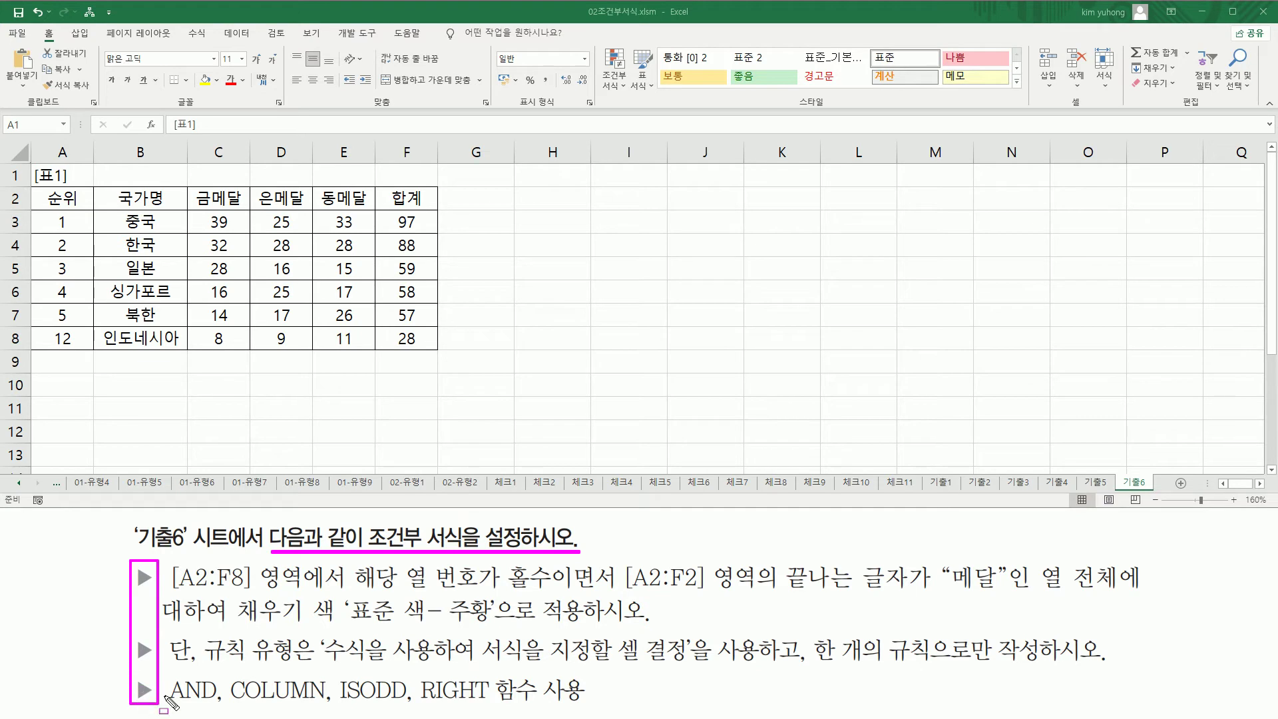
key(e)
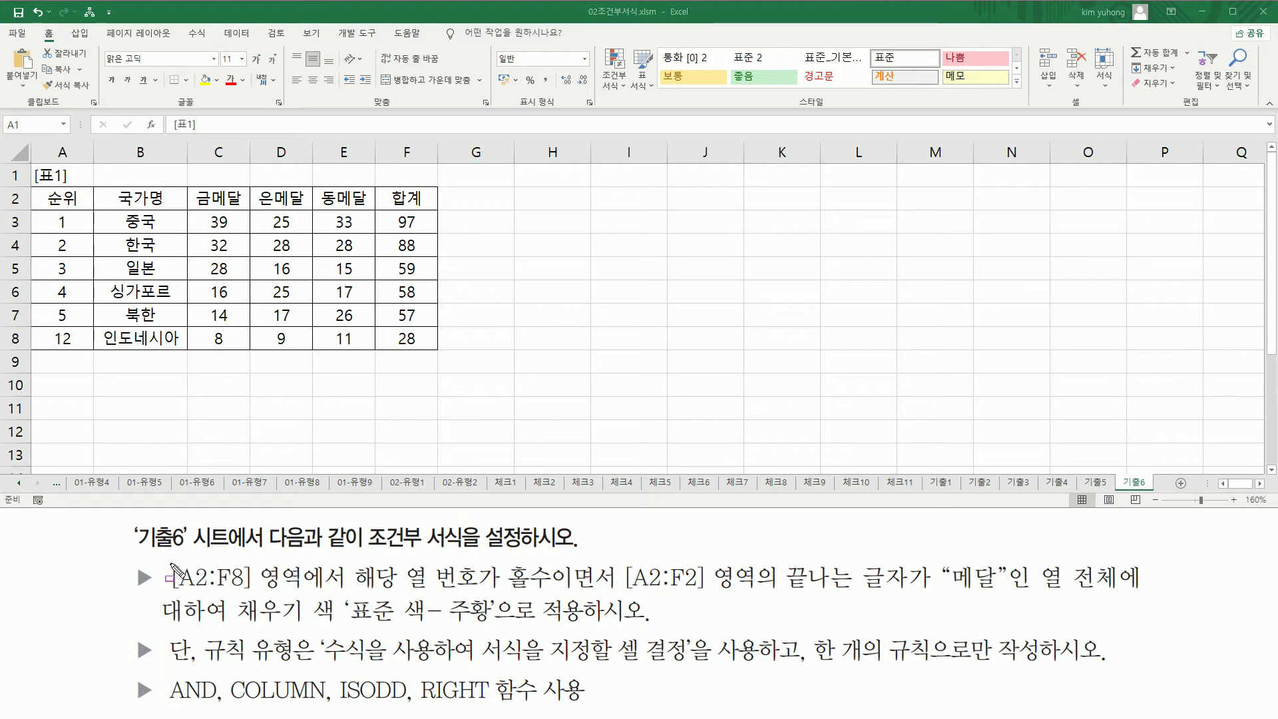
mouse_move(170, 559)
mouse_down()
mouse_move(200, 597)
mouse_move(348, 600)
mouse_up()
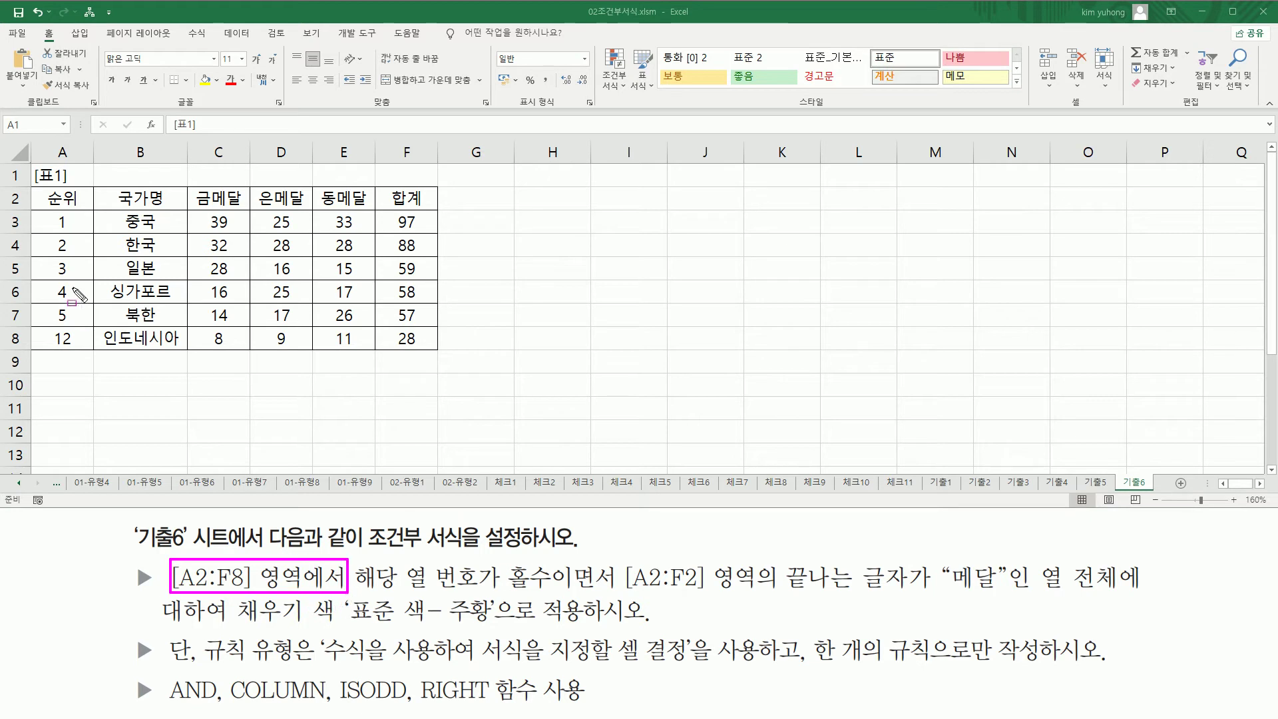
mouse_move(42, 188)
mouse_down()
mouse_move(64, 208)
mouse_move(194, 221)
mouse_move(435, 350)
mouse_up()
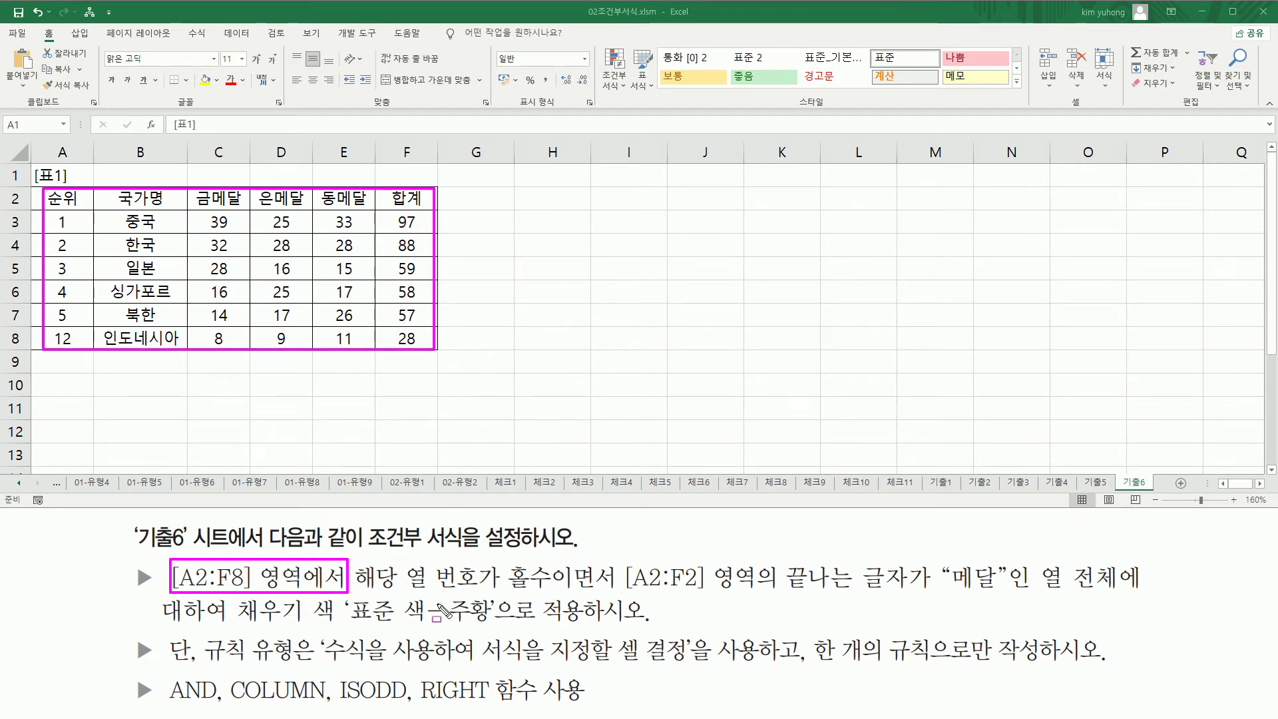
mouse_move(405, 588)
mouse_down()
mouse_move(557, 588)
mouse_move(551, 567)
mouse_up()
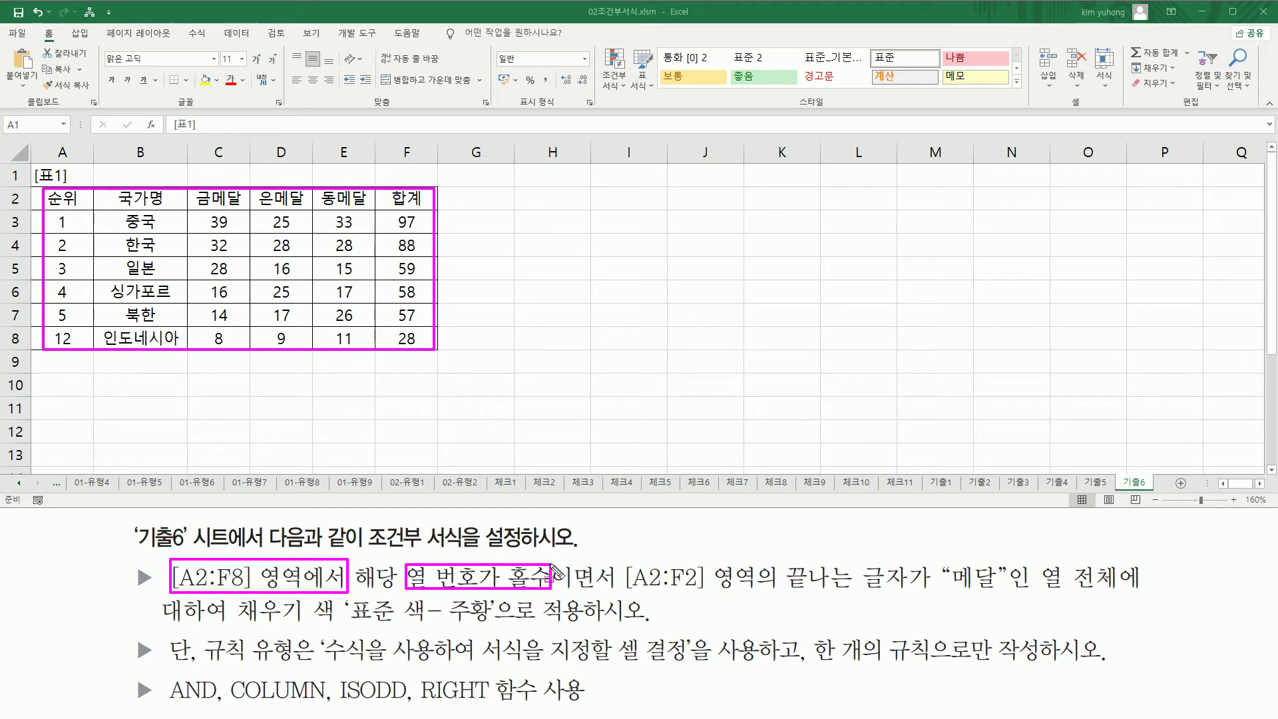
drag(628, 559, 1009, 593)
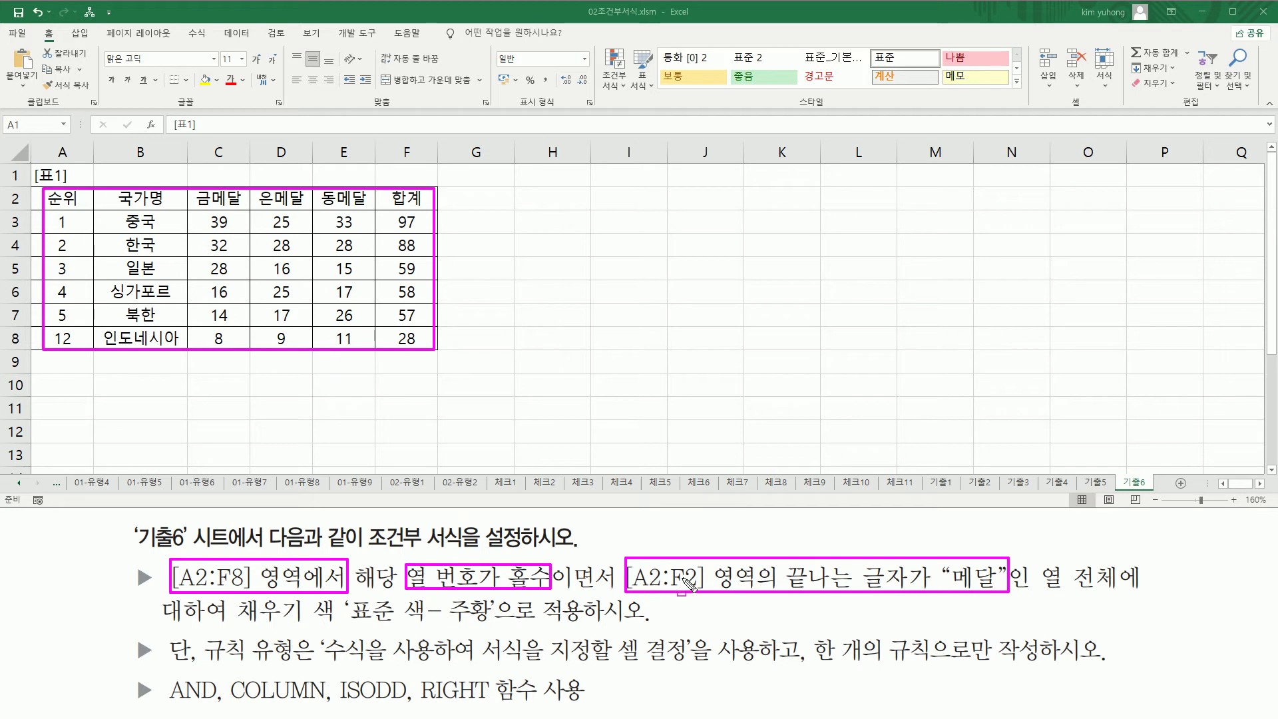
drag(46, 192, 427, 209)
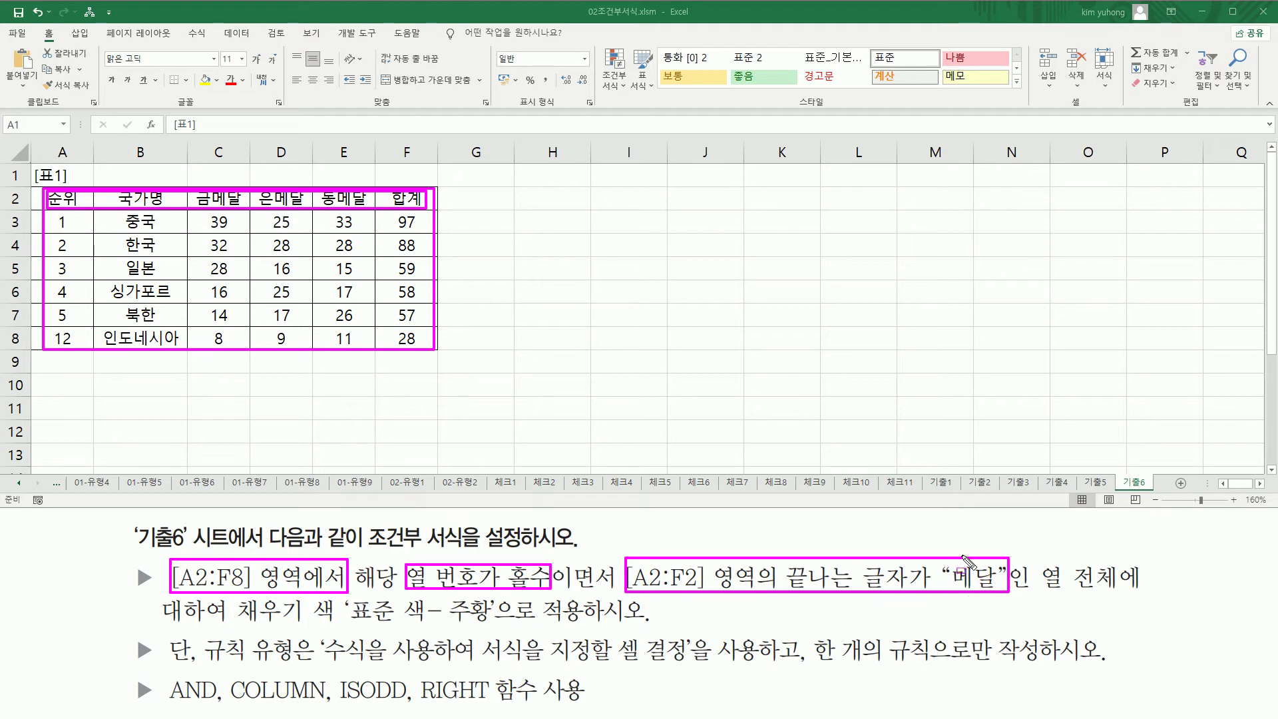
drag(208, 175, 245, 218)
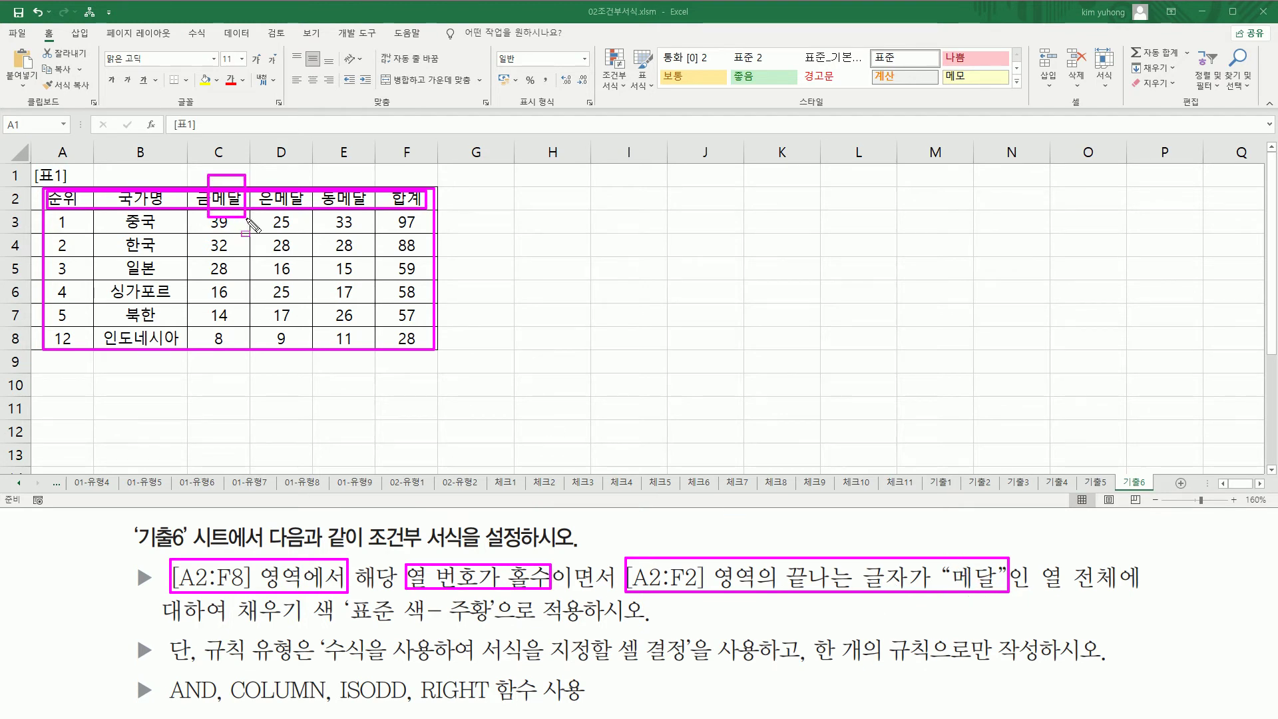
drag(275, 176, 304, 220)
drag(340, 177, 363, 218)
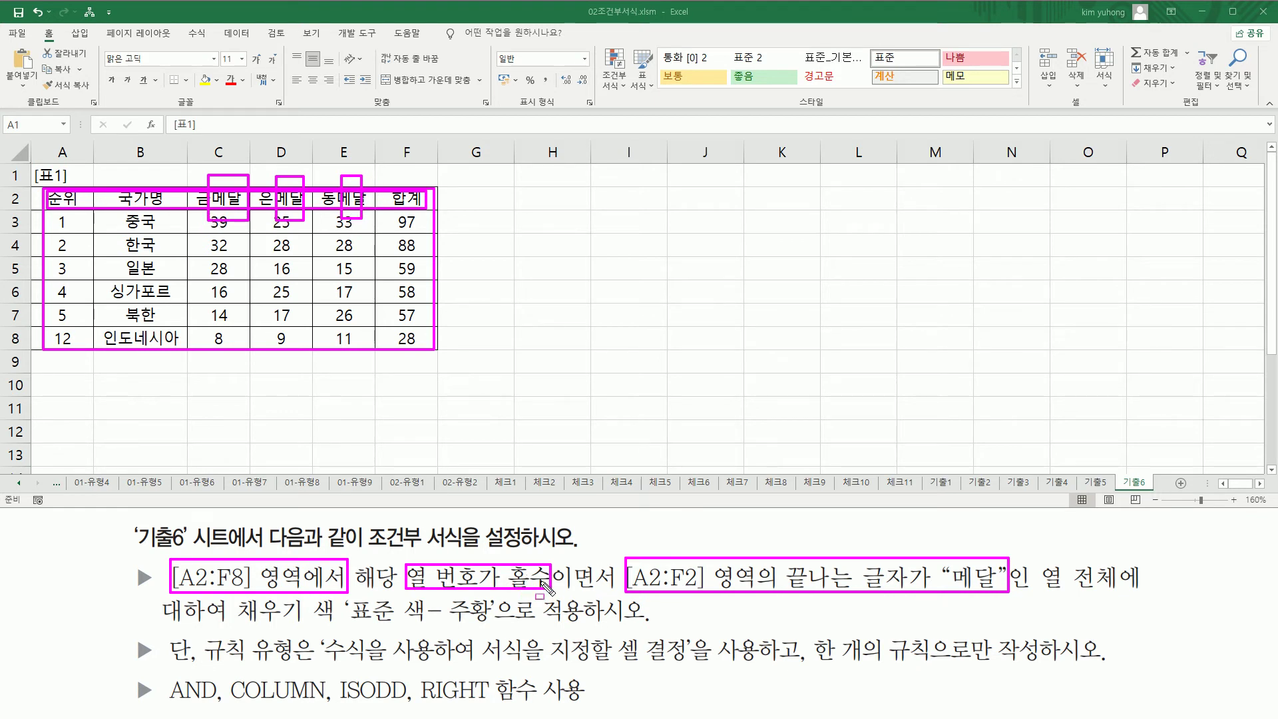
drag(553, 588, 612, 589)
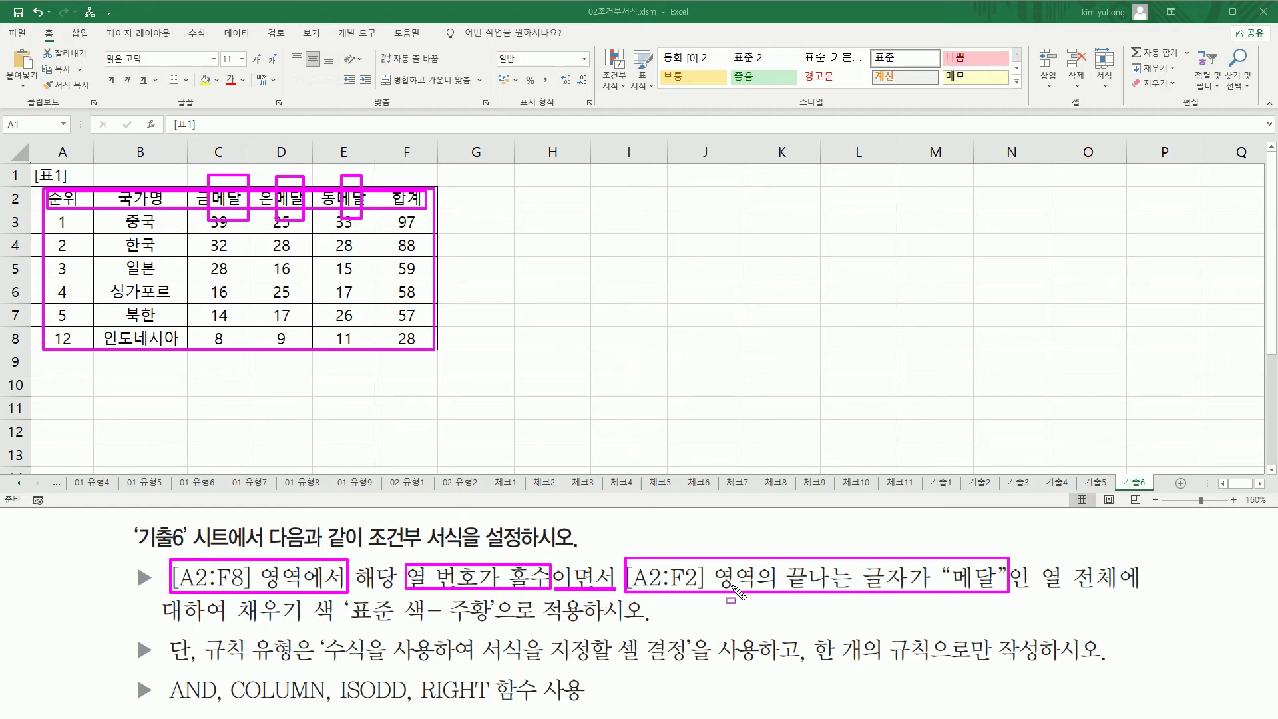
drag(171, 700, 213, 701)
mouse_move(1039, 594)
mouse_down()
mouse_move(1135, 595)
mouse_move(1122, 560)
mouse_up()
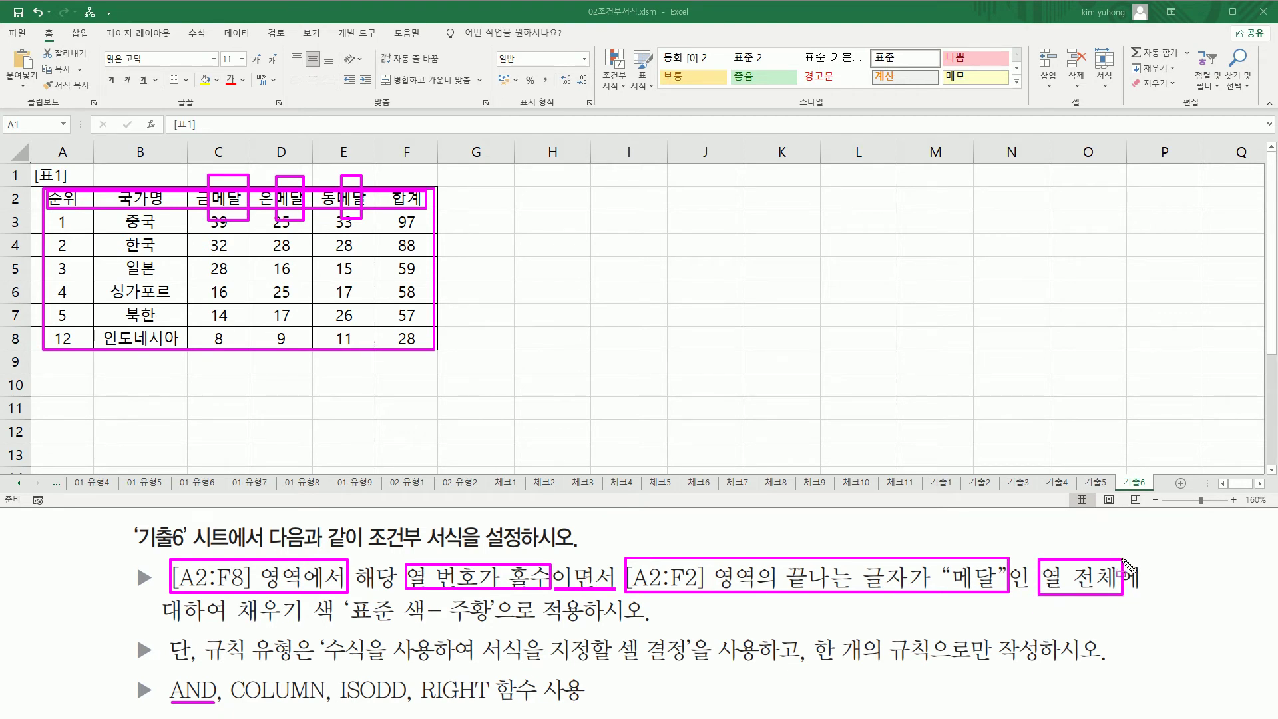
drag(239, 623, 494, 624)
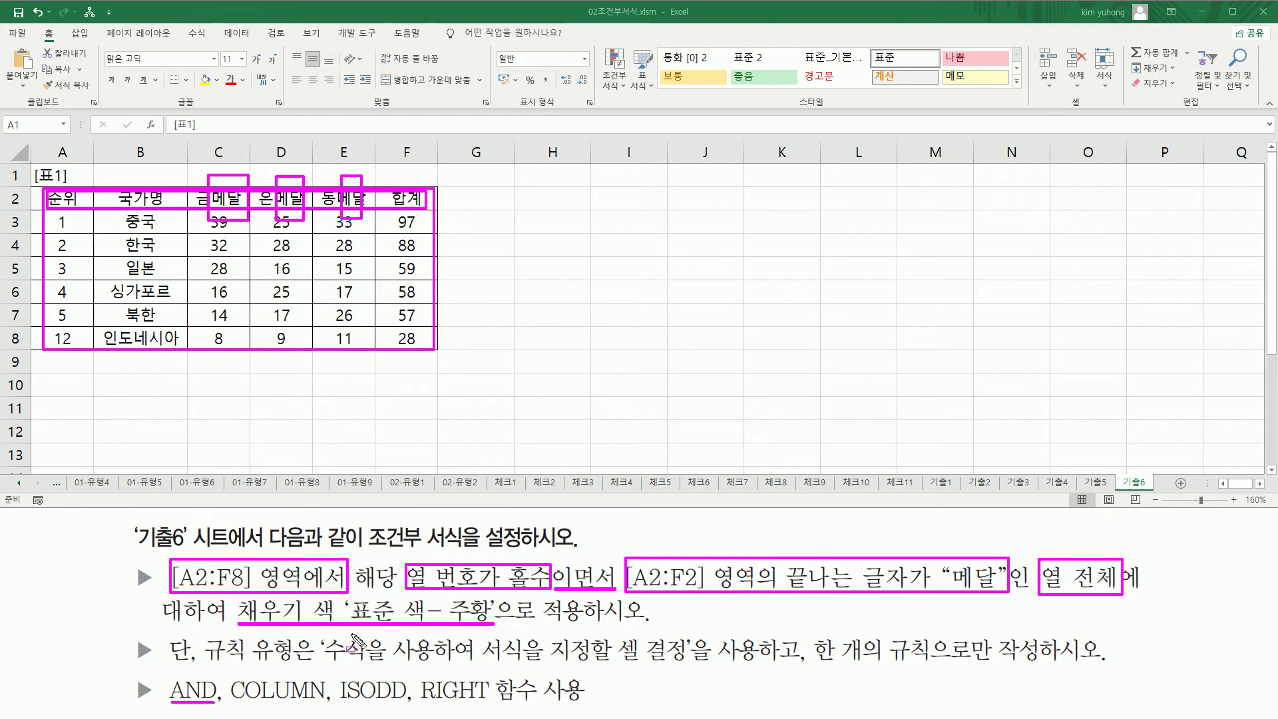
drag(201, 661, 689, 664)
drag(809, 668, 1040, 668)
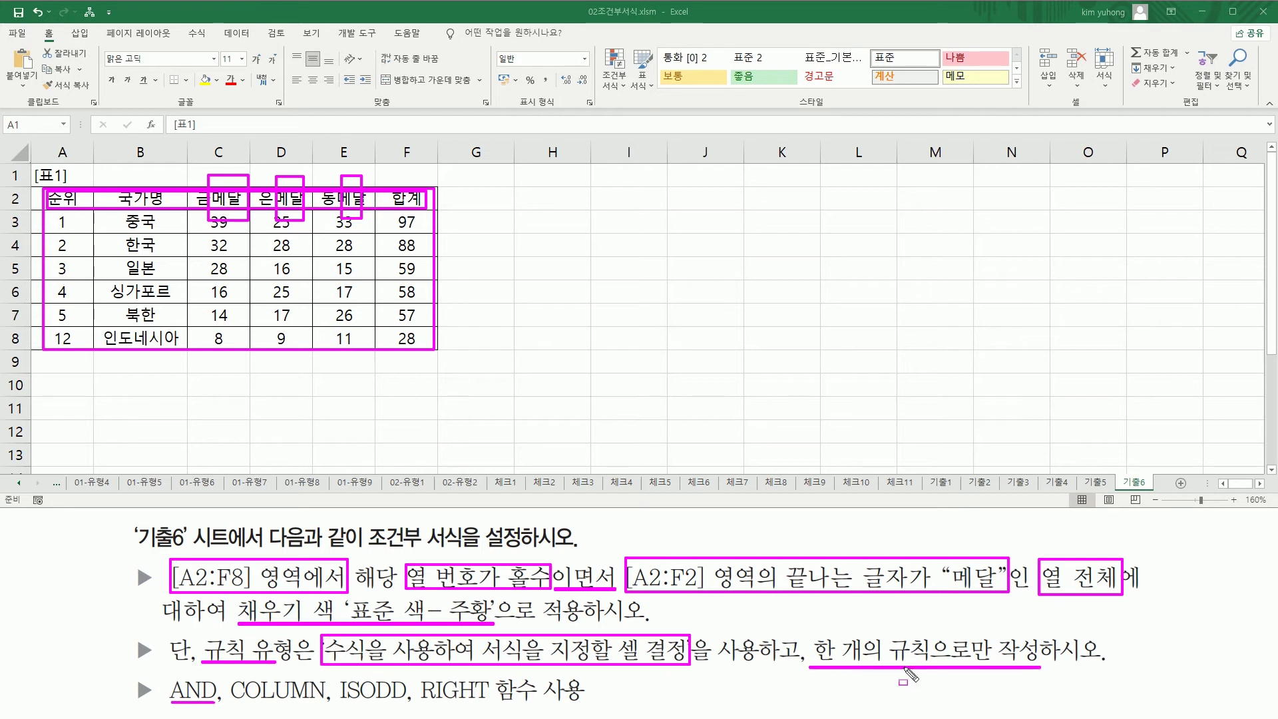
key(Escape)
Examine which of the functions COLUMN, ISODD and RIGHT fits each condition of the conditional formatting task
mouse_move(405, 560)
mouse_down()
mouse_move(421, 586)
mouse_move(466, 602)
mouse_move(479, 594)
mouse_up()
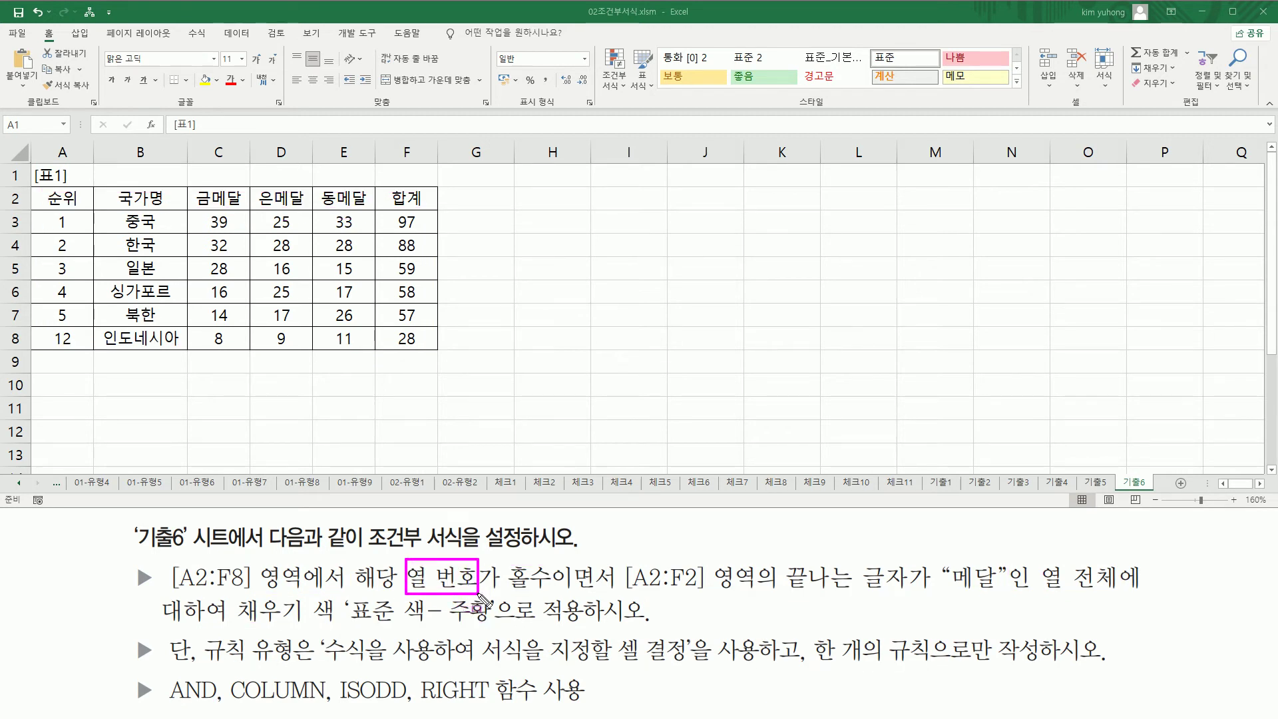
drag(227, 670, 327, 706)
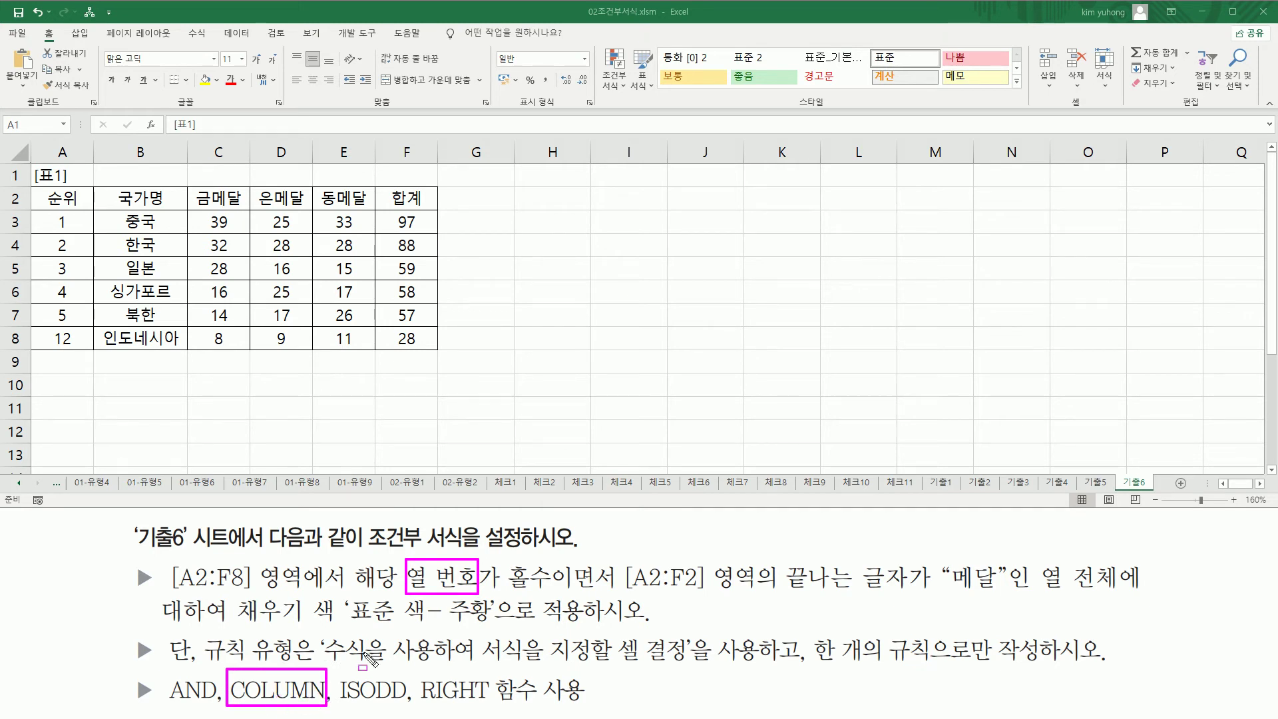
drag(506, 590, 550, 590)
mouse_move(338, 672)
mouse_down()
mouse_move(341, 697)
mouse_move(406, 705)
mouse_up()
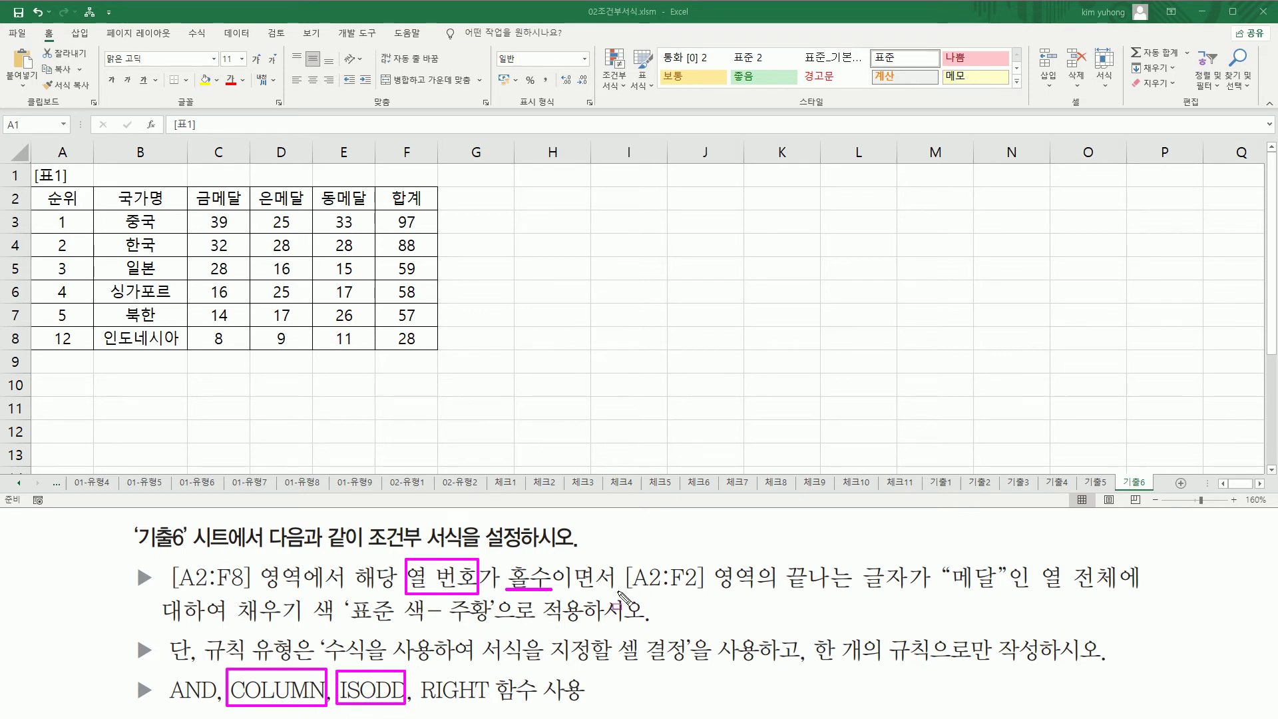
mouse_move(620, 590)
mouse_down()
mouse_move(752, 591)
mouse_move(787, 554)
mouse_move(924, 601)
mouse_move(912, 597)
mouse_up()
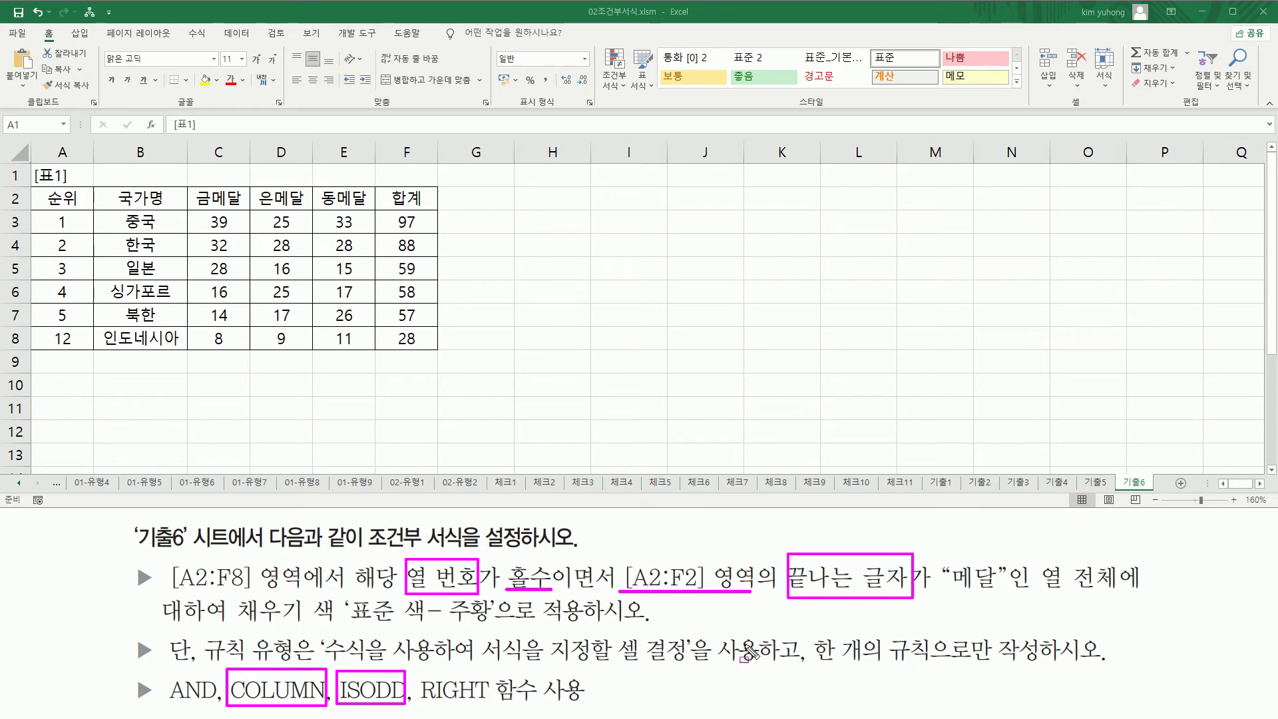
drag(417, 701, 485, 701)
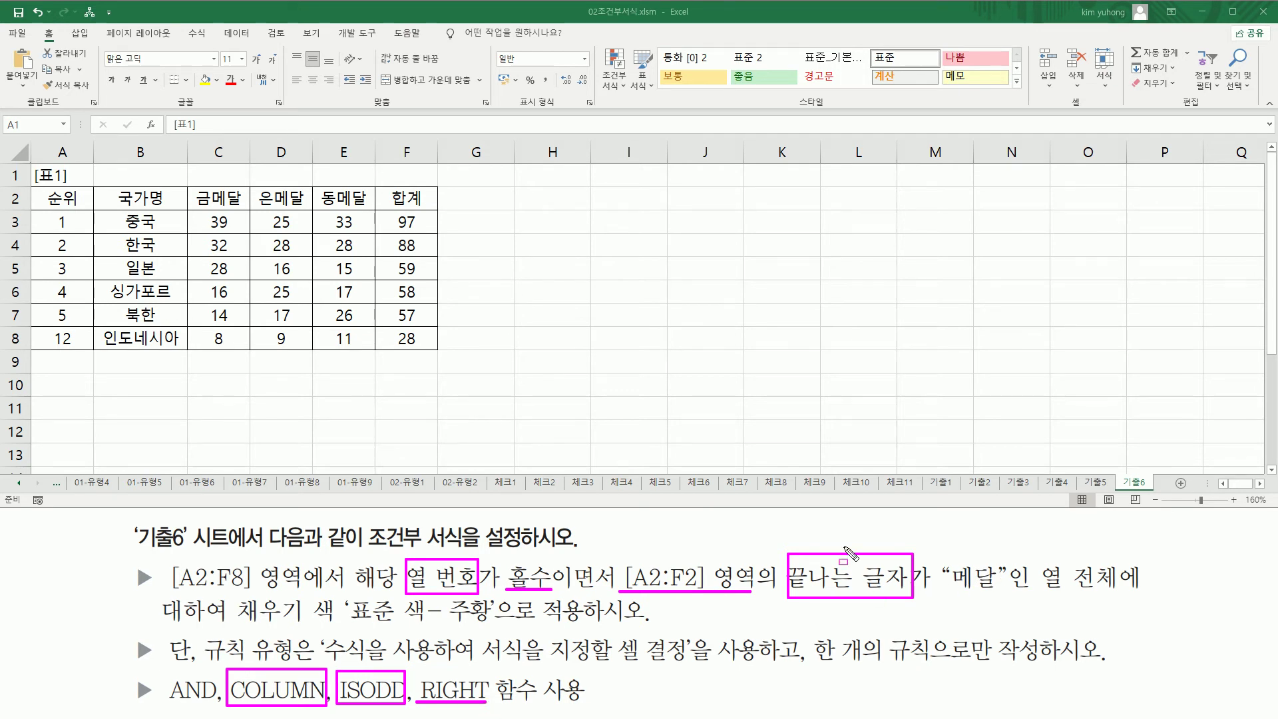
drag(32, 186, 432, 209)
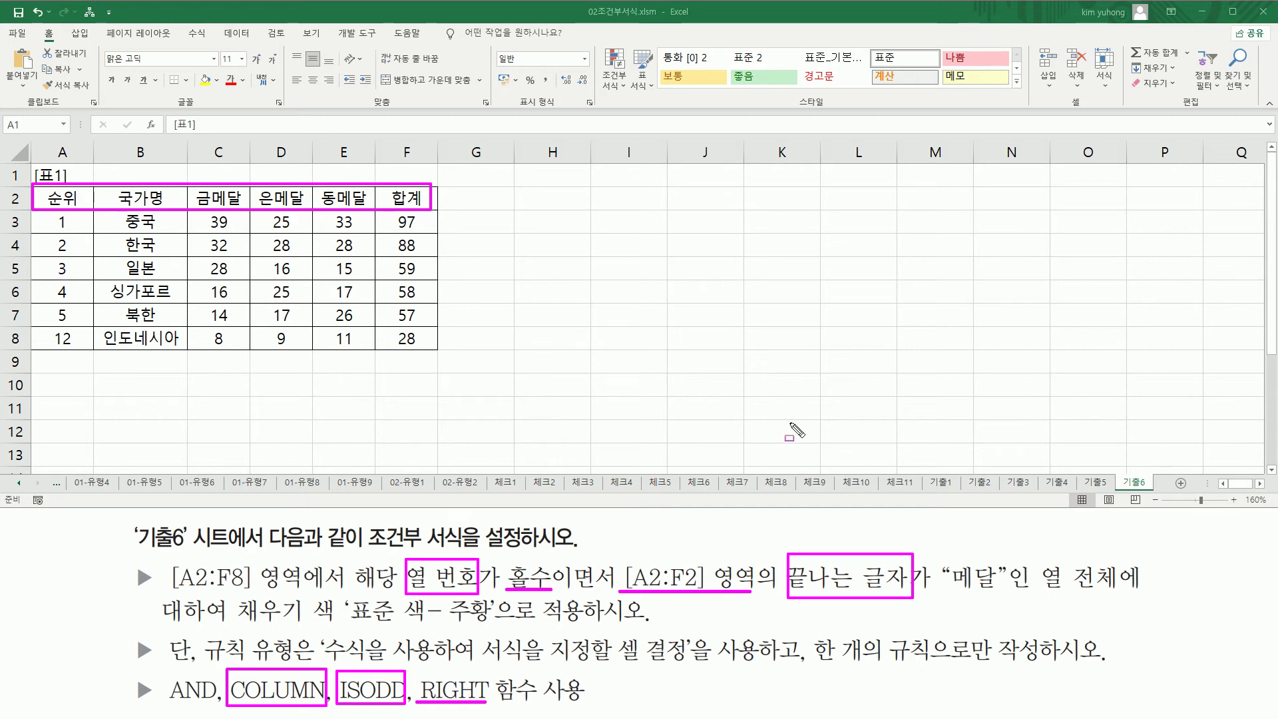
drag(951, 591, 996, 591)
key(Escape)
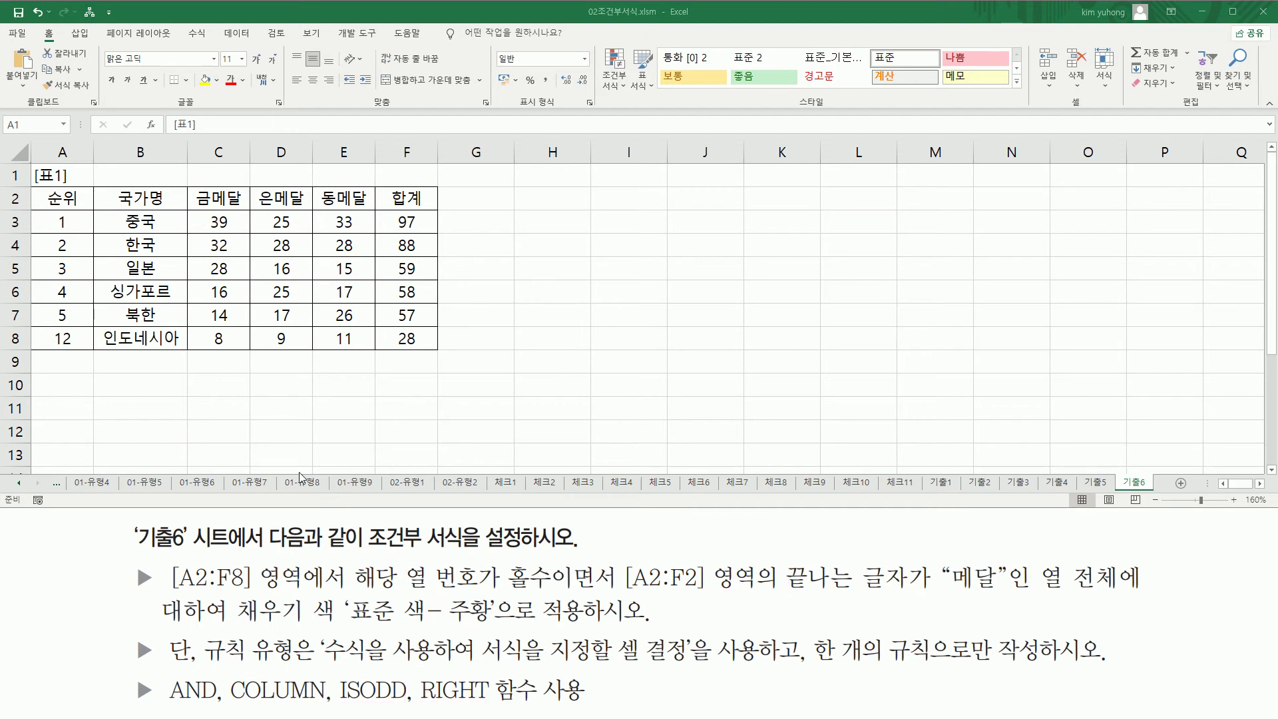
Start a new conditional formatting rule for A2:F8 that uses a formula to determine which cells to format
click(56, 198)
drag(60, 198, 415, 345)
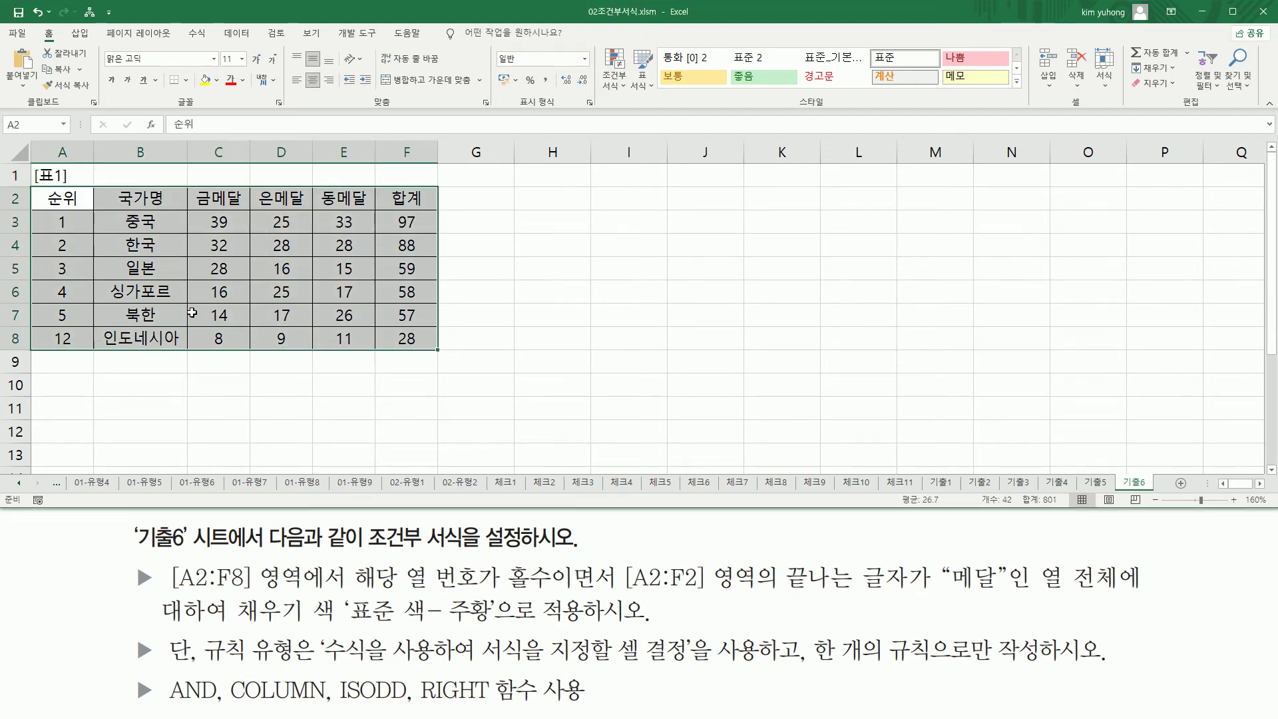
click(620, 92)
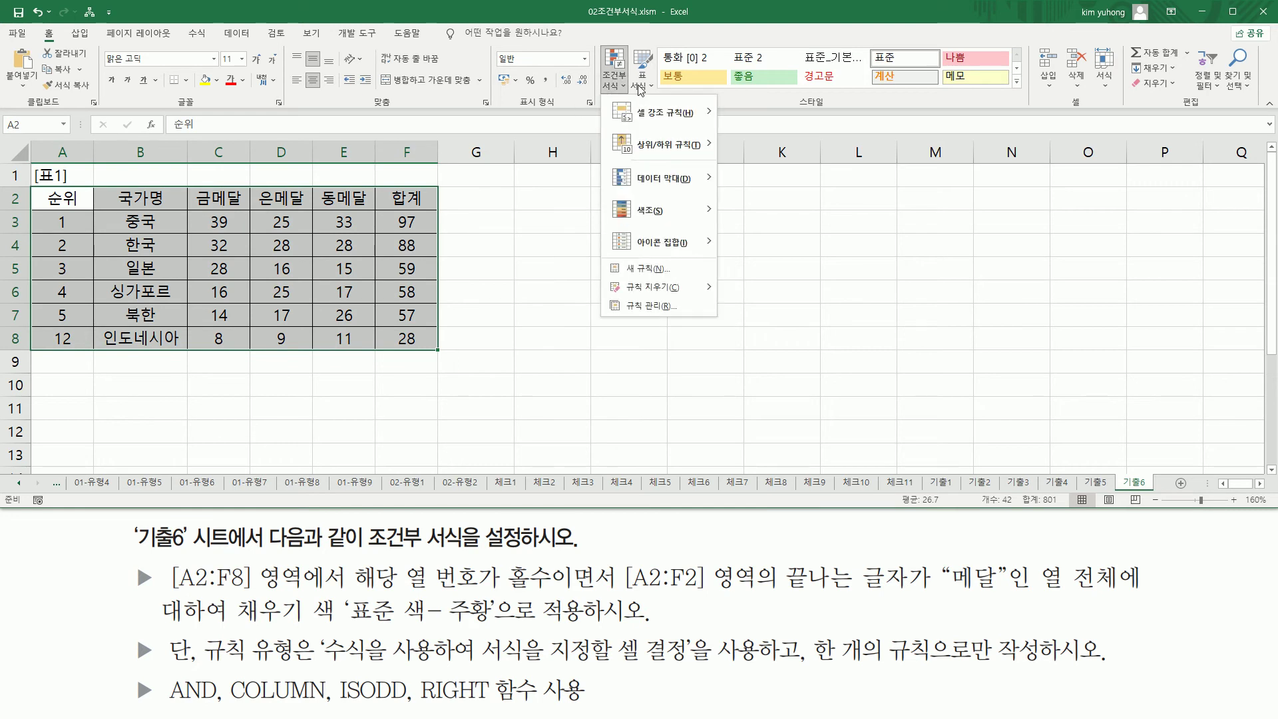
click(654, 268)
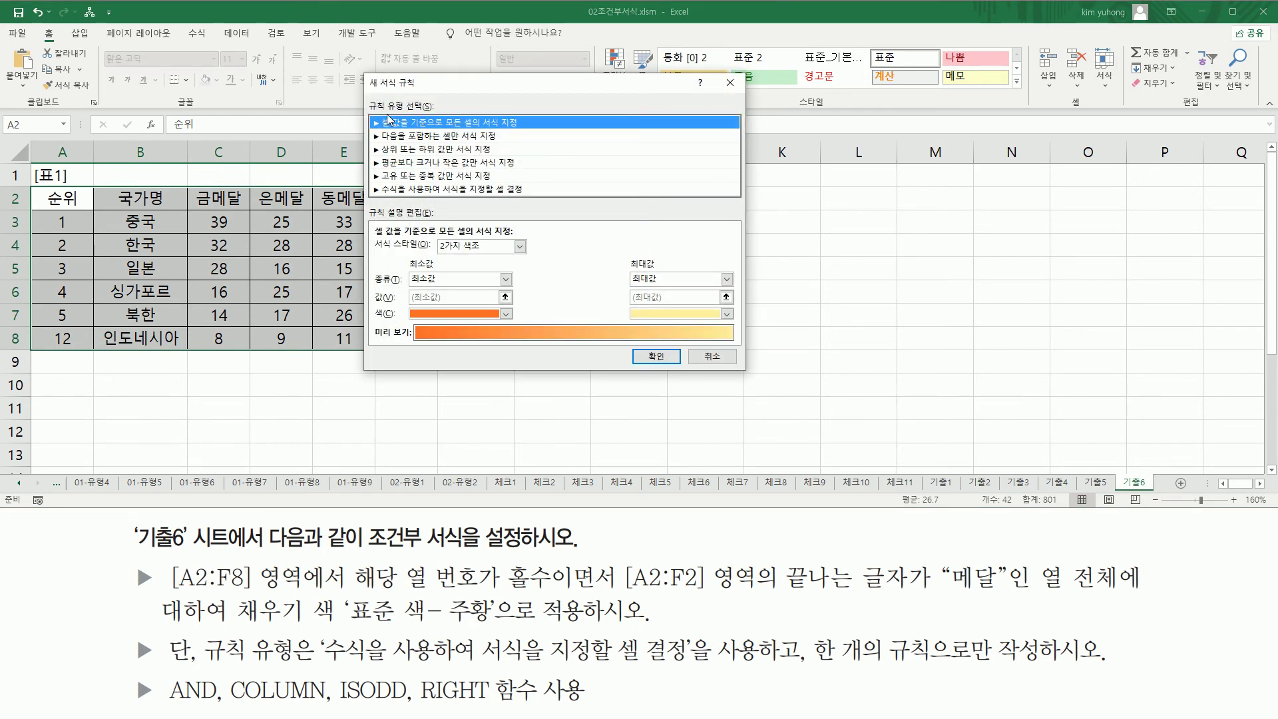
click(400, 191)
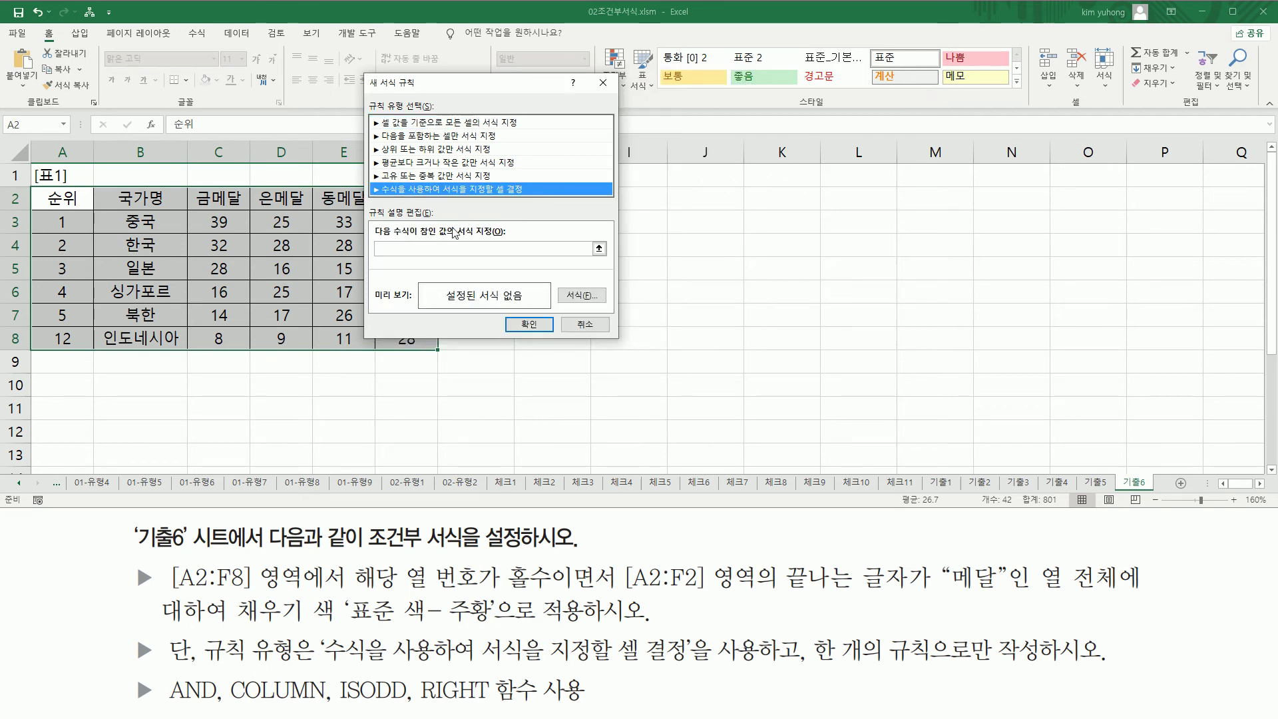
click(440, 249)
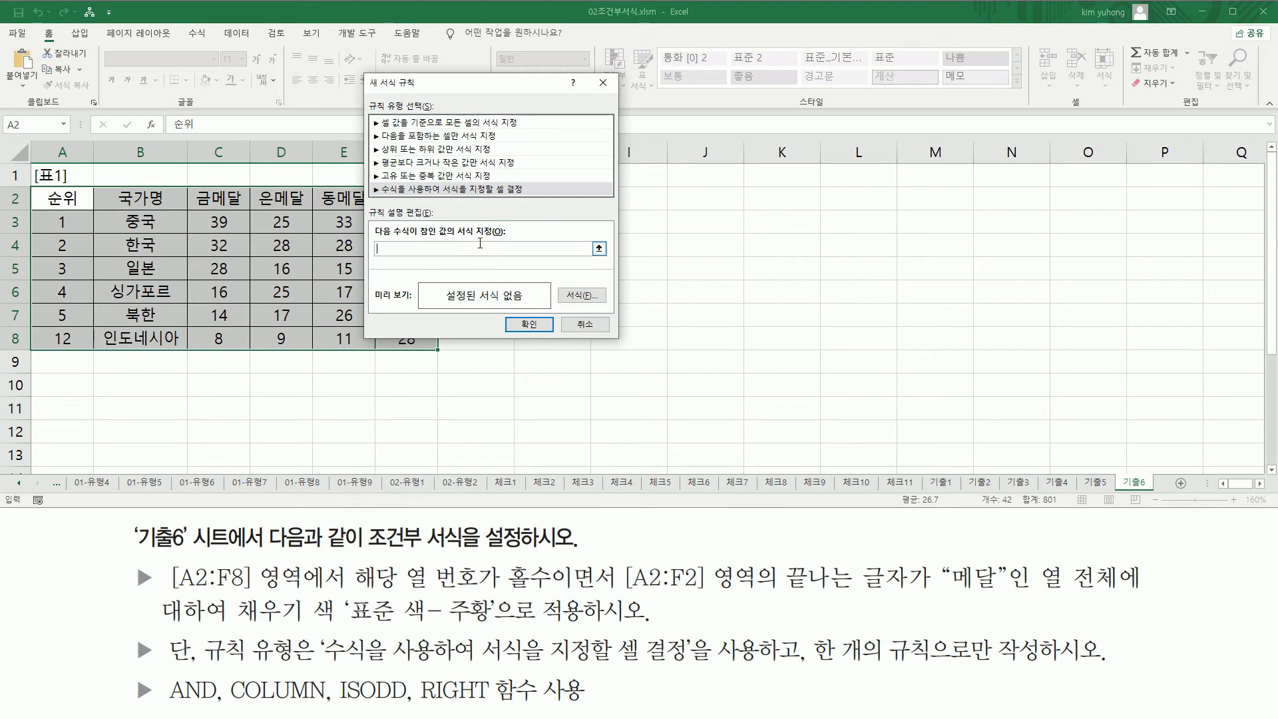
drag(466, 85, 585, 169)
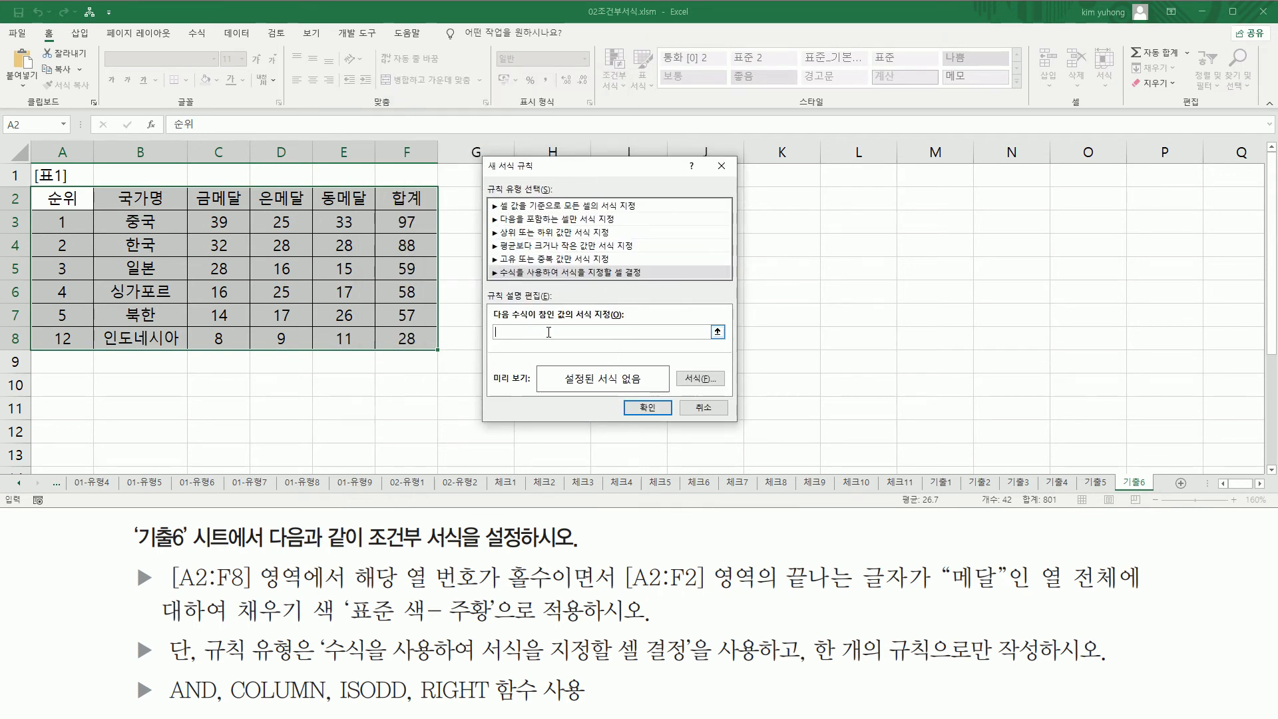
Begin the rule formula with AND and the odd-column condition: =AND( ISODD( COLUMN() ) ,
text(=AND( COLUMN()
click(526, 332)
text(ISODD( COLUMN())
text(,)
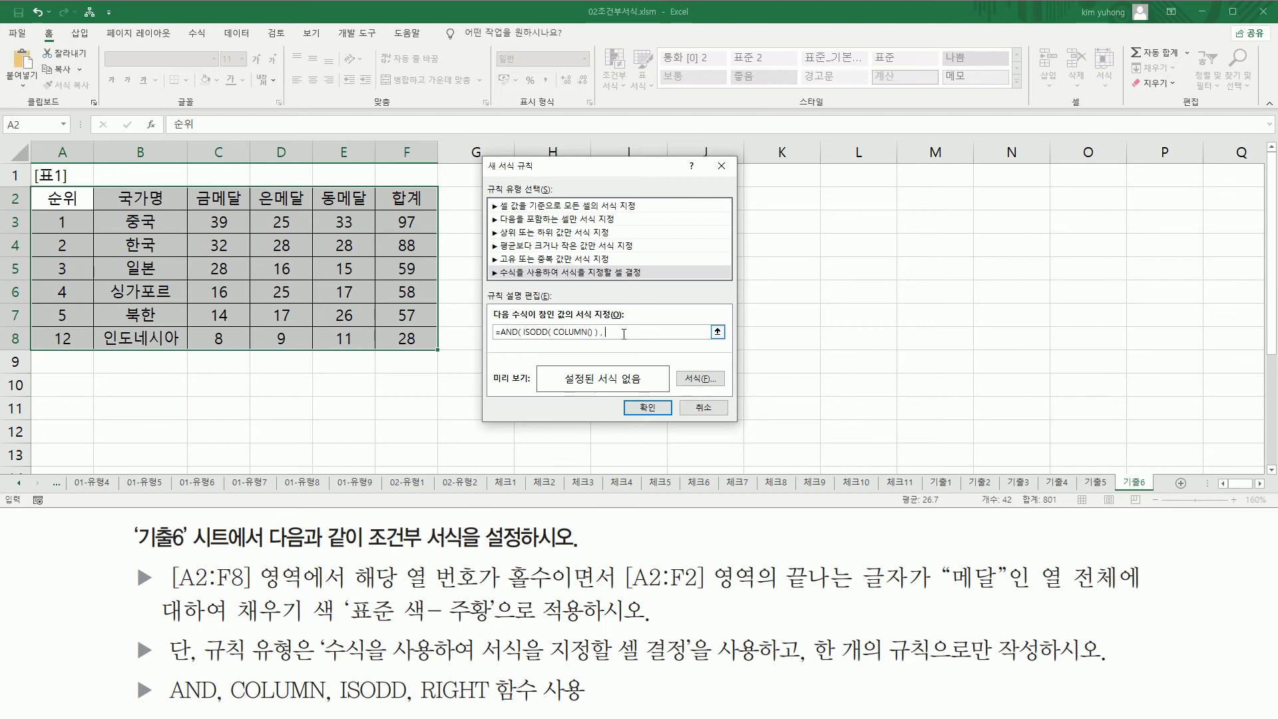
Complete the AND formula with the header condition RIGHT(A$2,2)="메달", keeping only the row reference absolute
text(RIGHT()
click(60, 200)
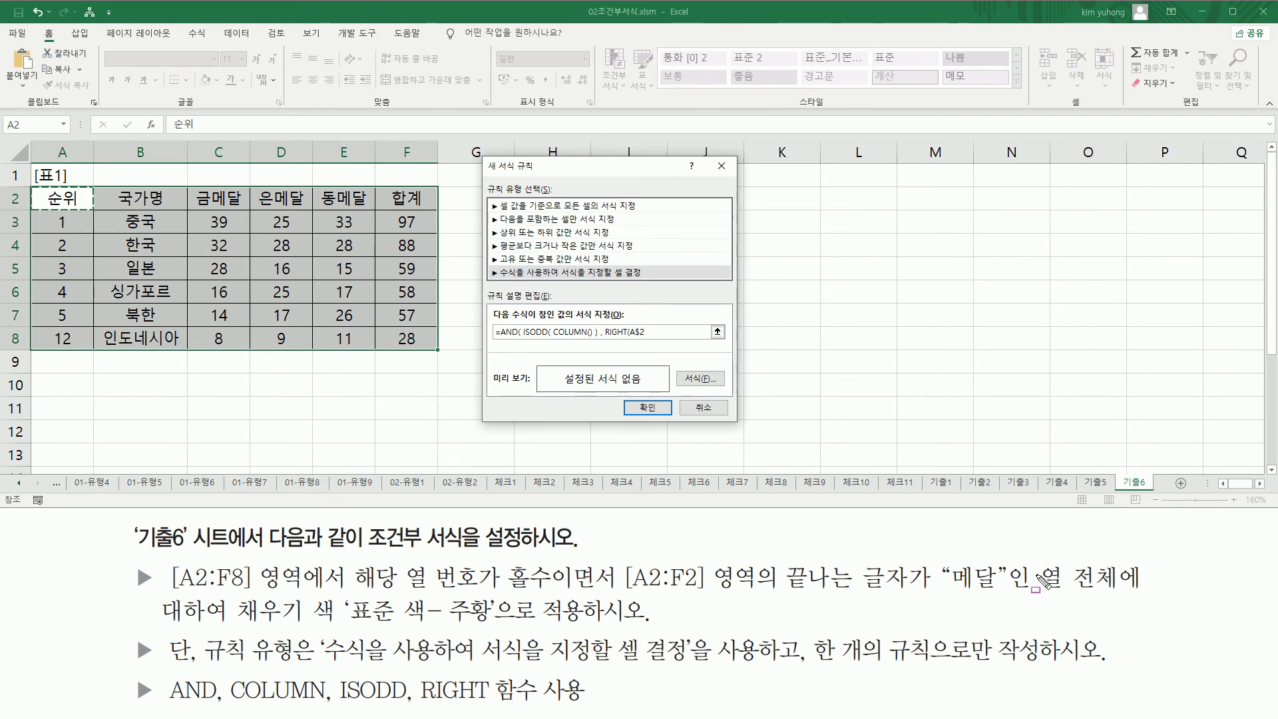
drag(1051, 578, 1119, 596)
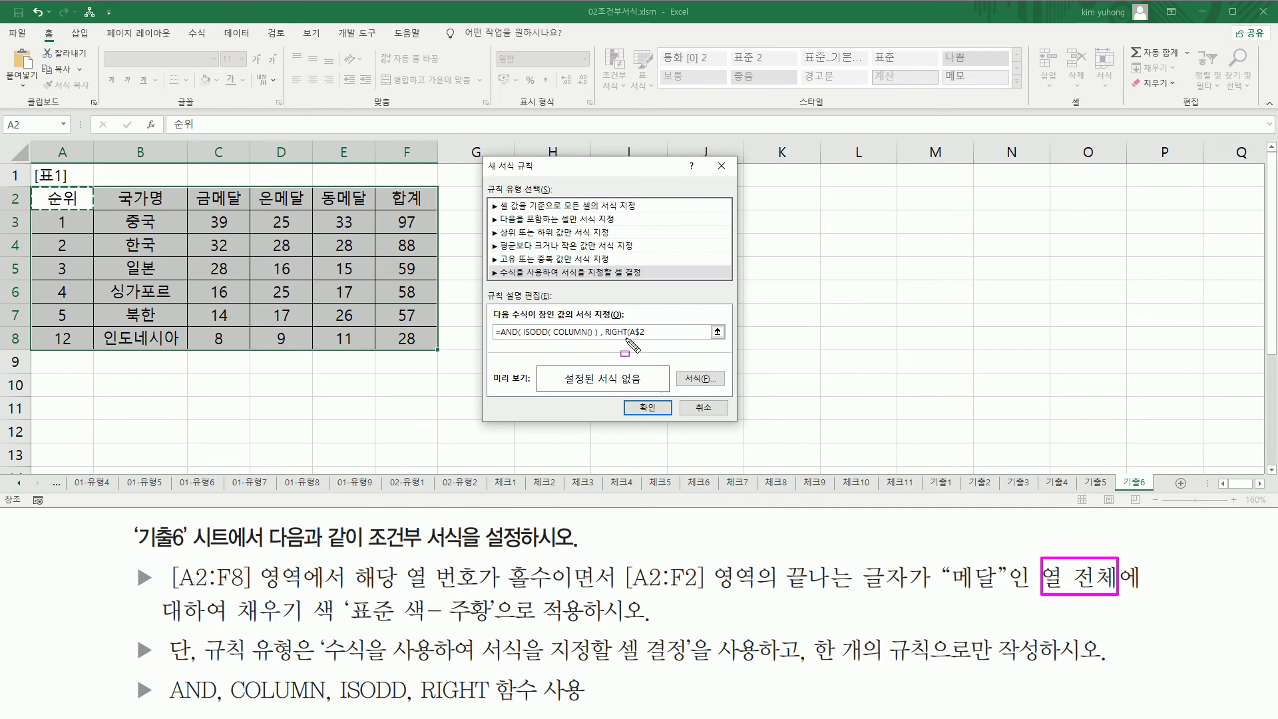
drag(633, 338, 644, 338)
key(Escape)
click(672, 333)
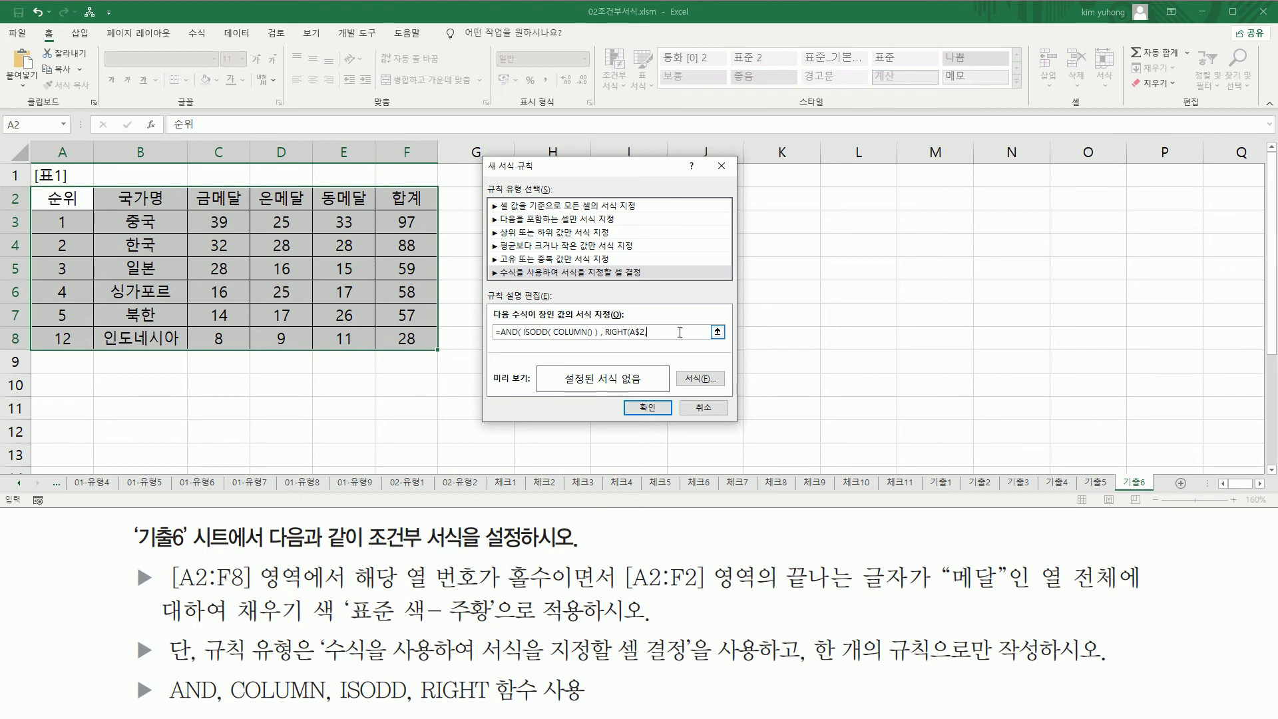
text(2)
text(=)
text("메다)
text("메달")
text( ))
Set the rule's fill to the standard colour orange and apply the conditional formatting rule to A2:F8
click(711, 380)
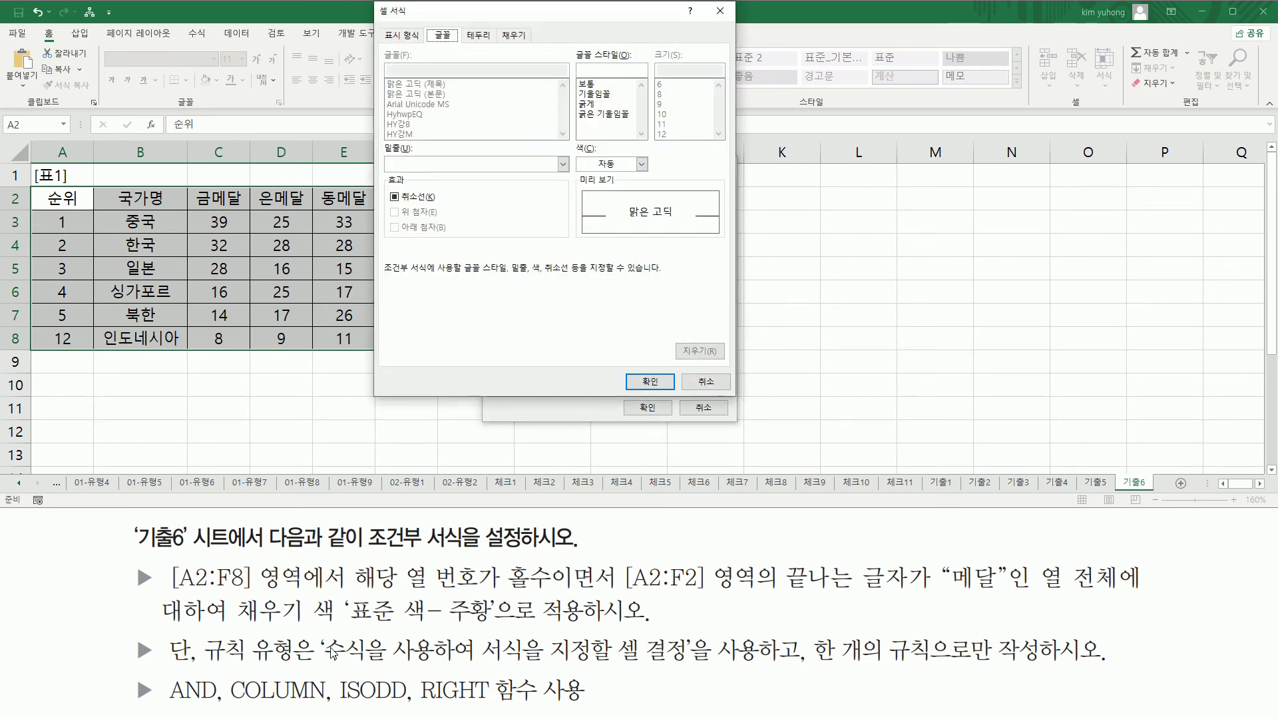
drag(236, 623, 488, 626)
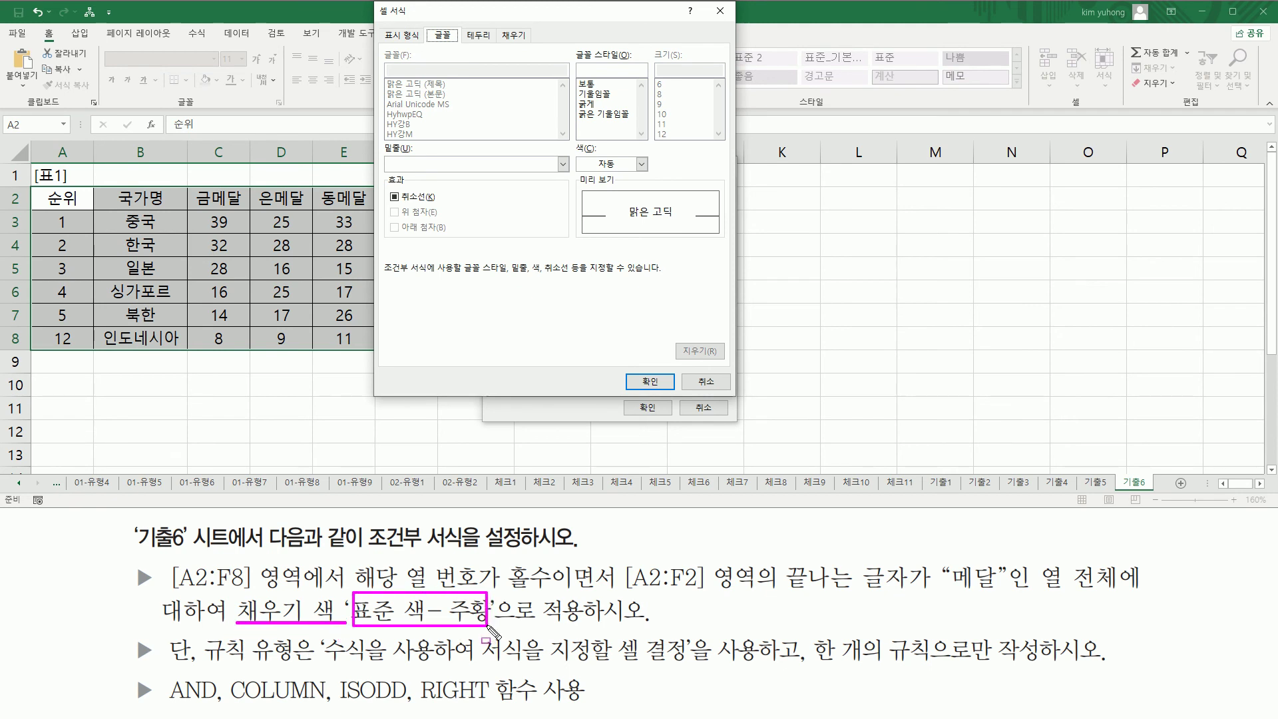
drag(498, 23, 532, 46)
key(Escape)
click(518, 36)
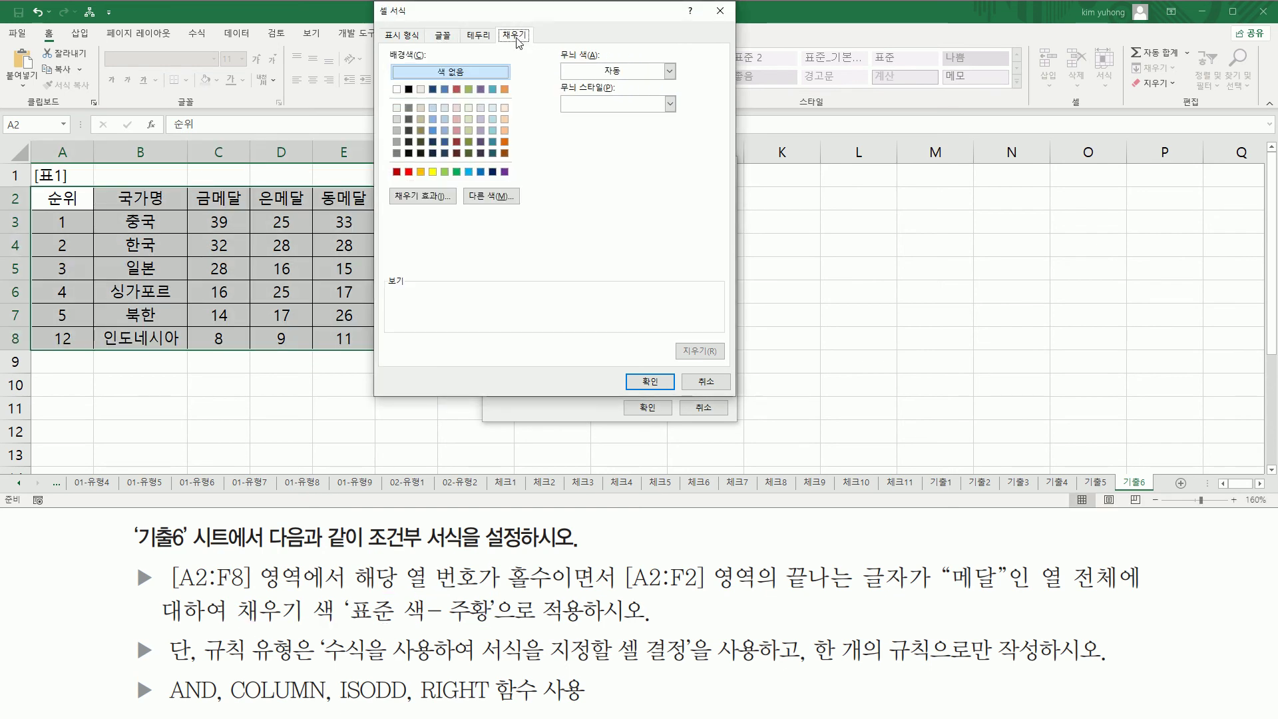
drag(415, 162, 427, 182)
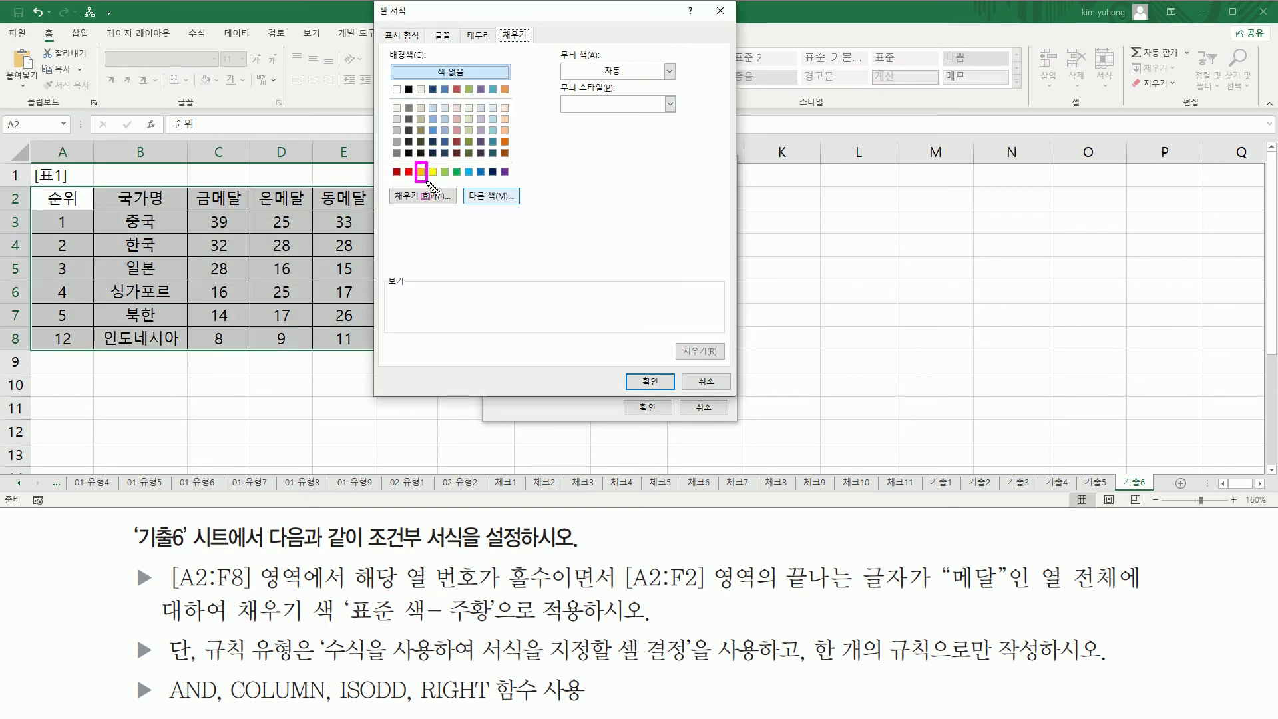
key(Escape)
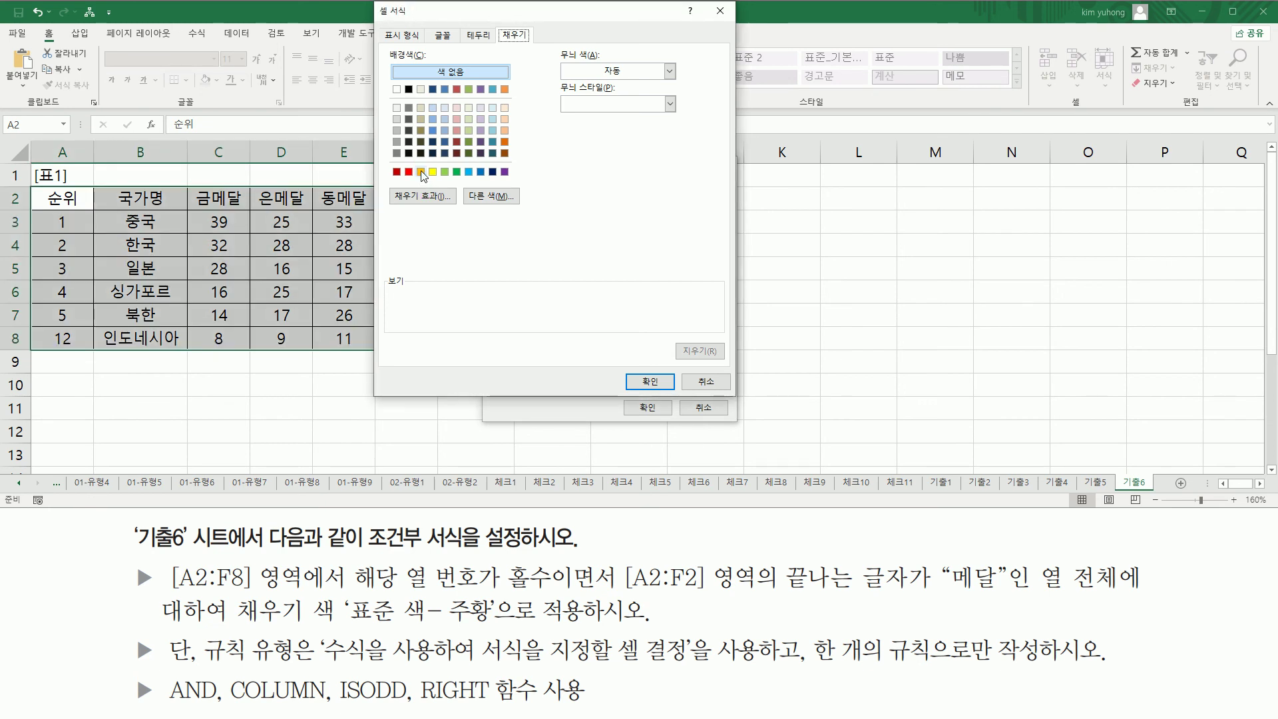
click(421, 172)
click(650, 383)
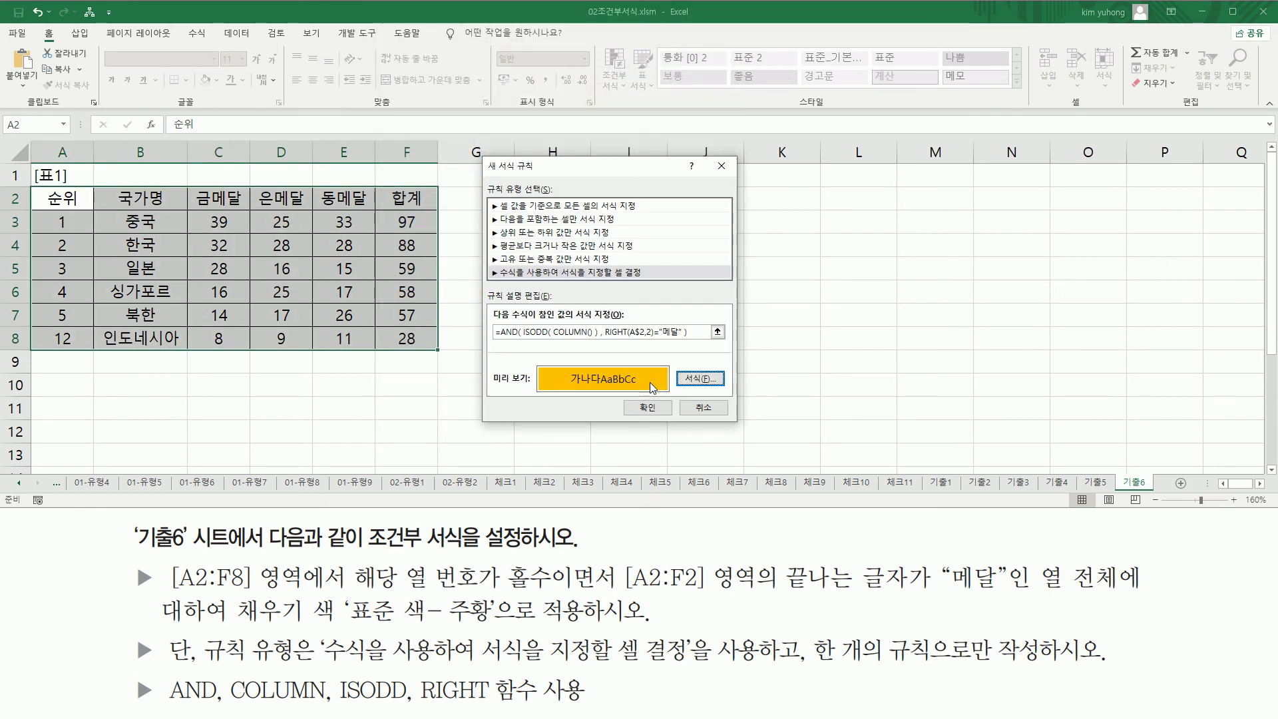
click(647, 407)
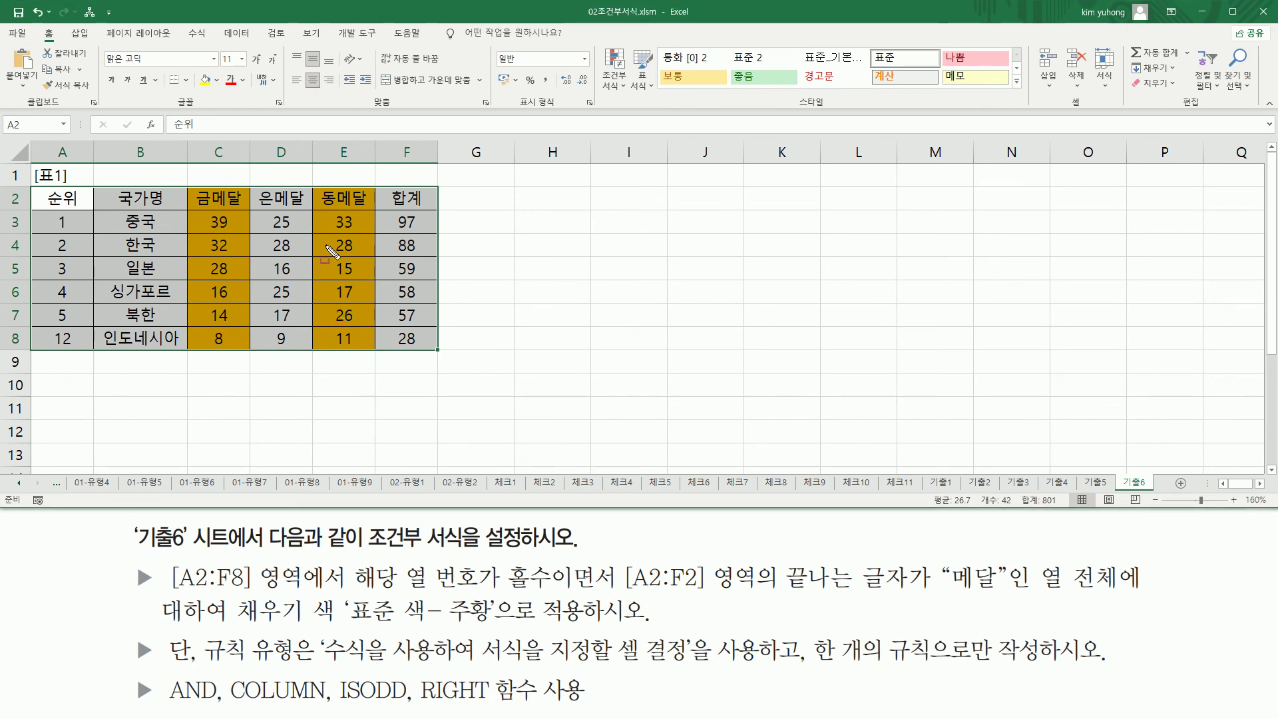
Record the rule formula as plain text in cell B10: =AND( ISODD( COLUMN() ) , RIGHT(A$2,2)="메달" )
click(134, 384)
key(ctrl+v)
key(Return)
key(Up)
key(F2)
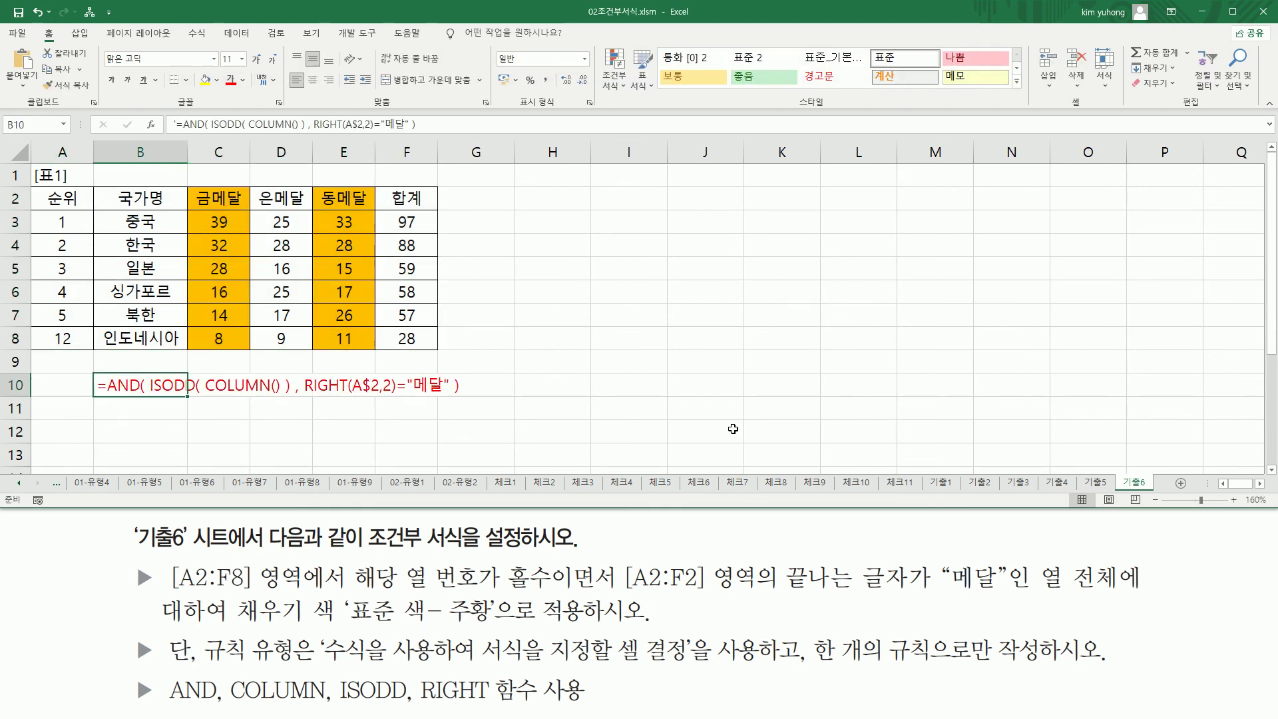
click(706, 432)
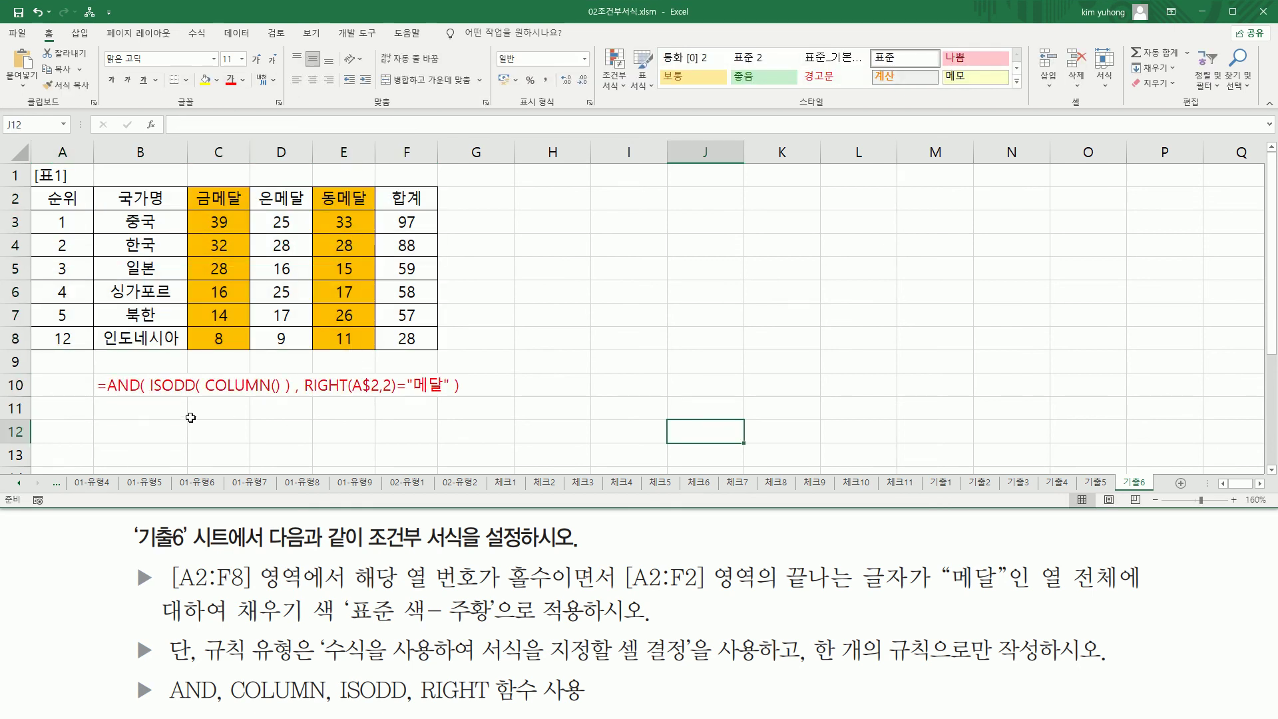
Examine the formula in B10: the ISODD and COLUMN condition, the RIGHT comparison with "메달" and the mixed reference A$2
key(ctrl+2)
drag(145, 395, 451, 395)
click(303, 395)
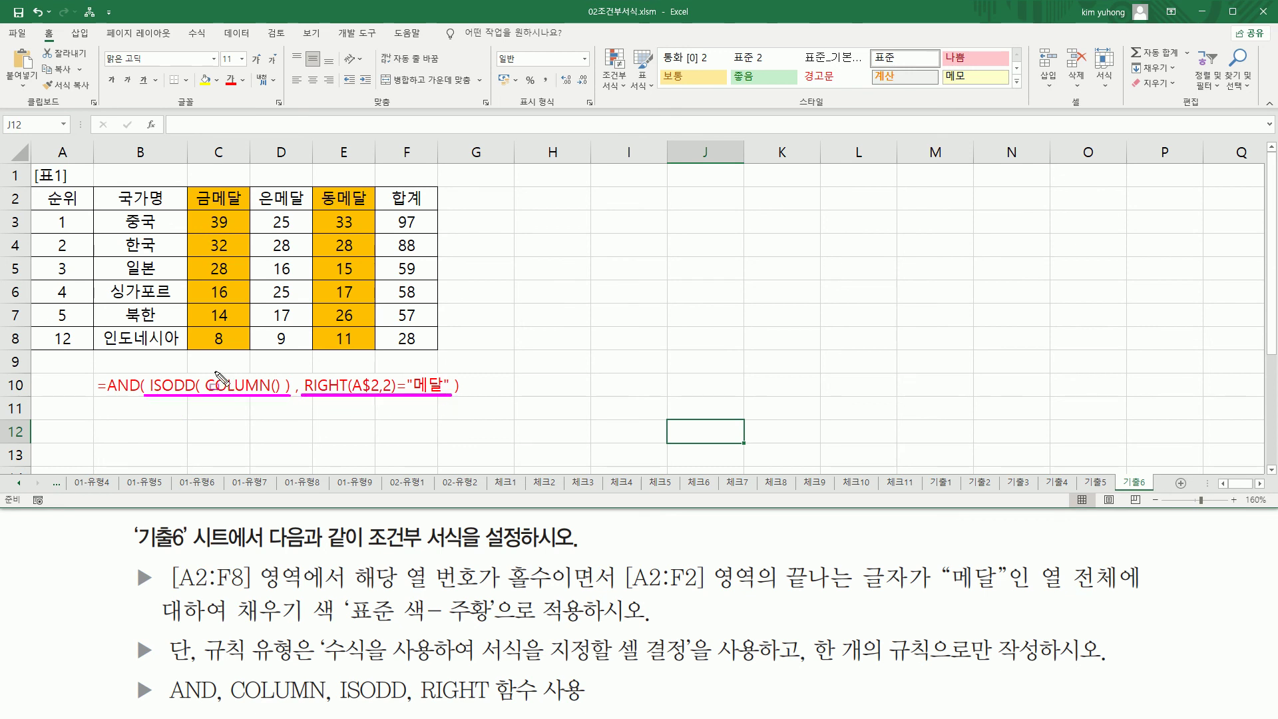
mouse_move(210, 365)
mouse_down()
mouse_move(217, 398)
mouse_move(281, 398)
mouse_up()
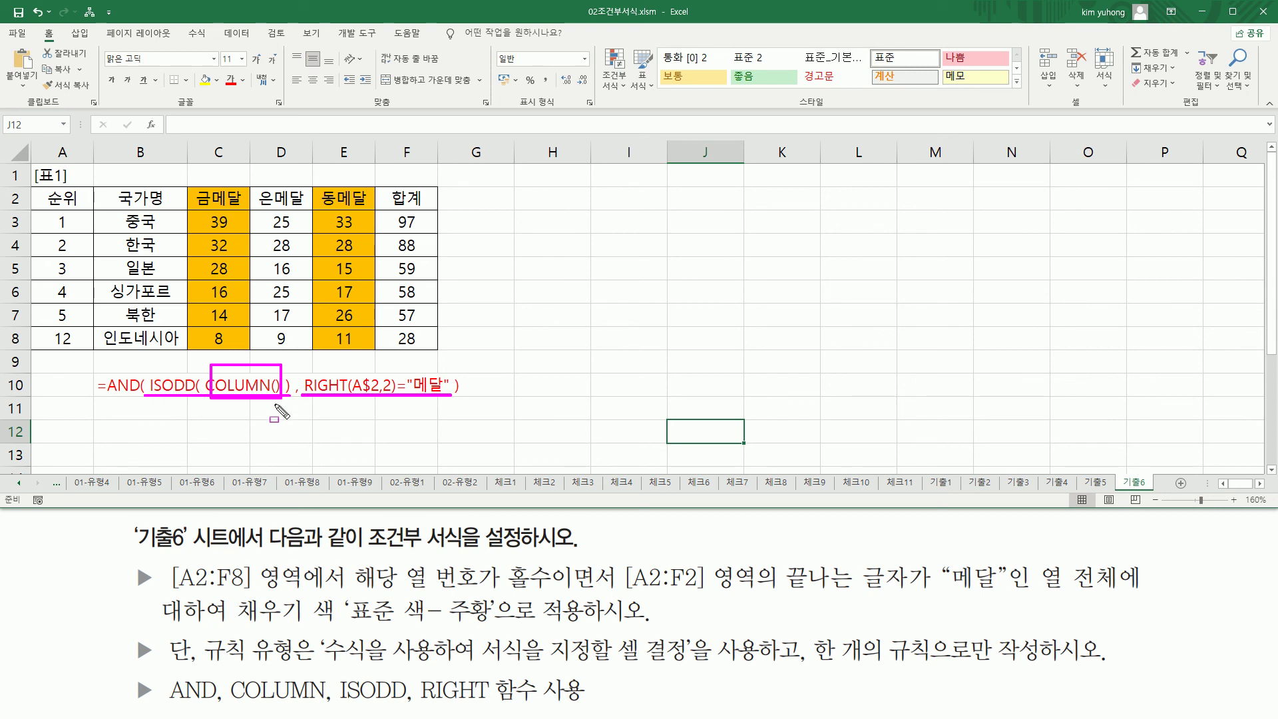
mouse_move(146, 358)
mouse_down()
mouse_move(178, 406)
mouse_move(291, 405)
mouse_up()
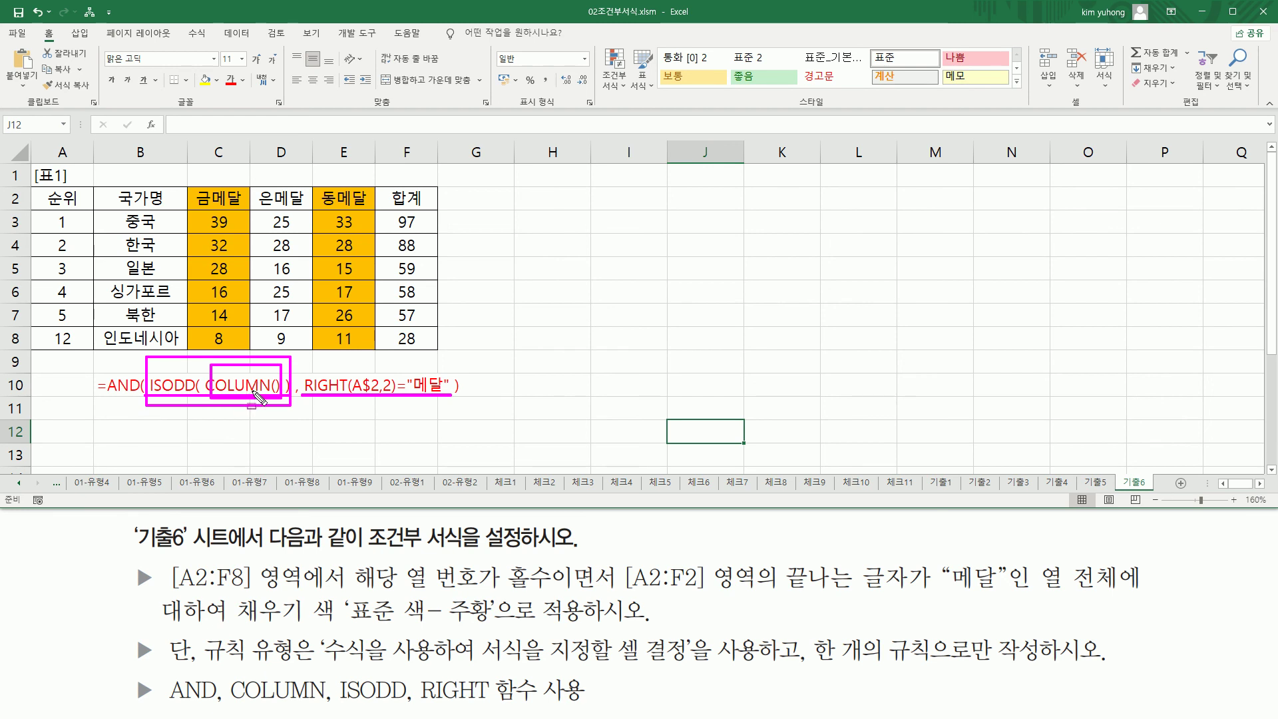
mouse_move(303, 367)
mouse_down()
mouse_move(395, 402)
mouse_move(448, 400)
mouse_up()
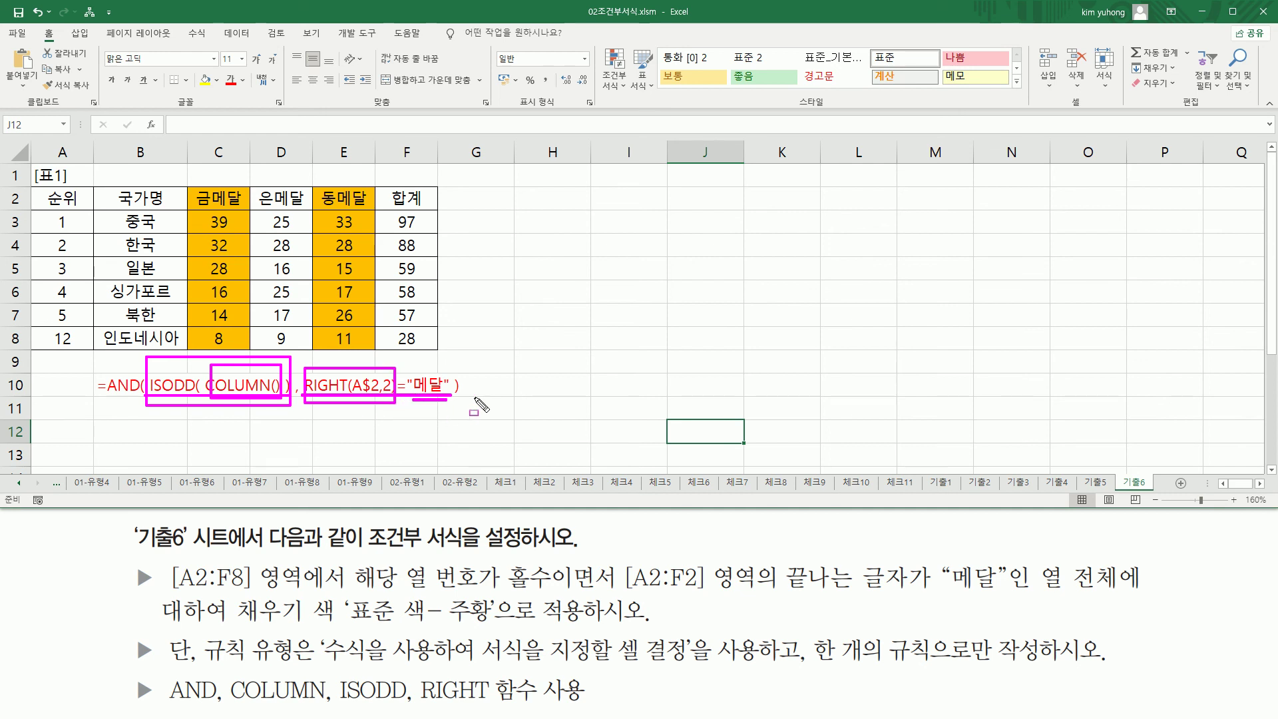
key(Escape)
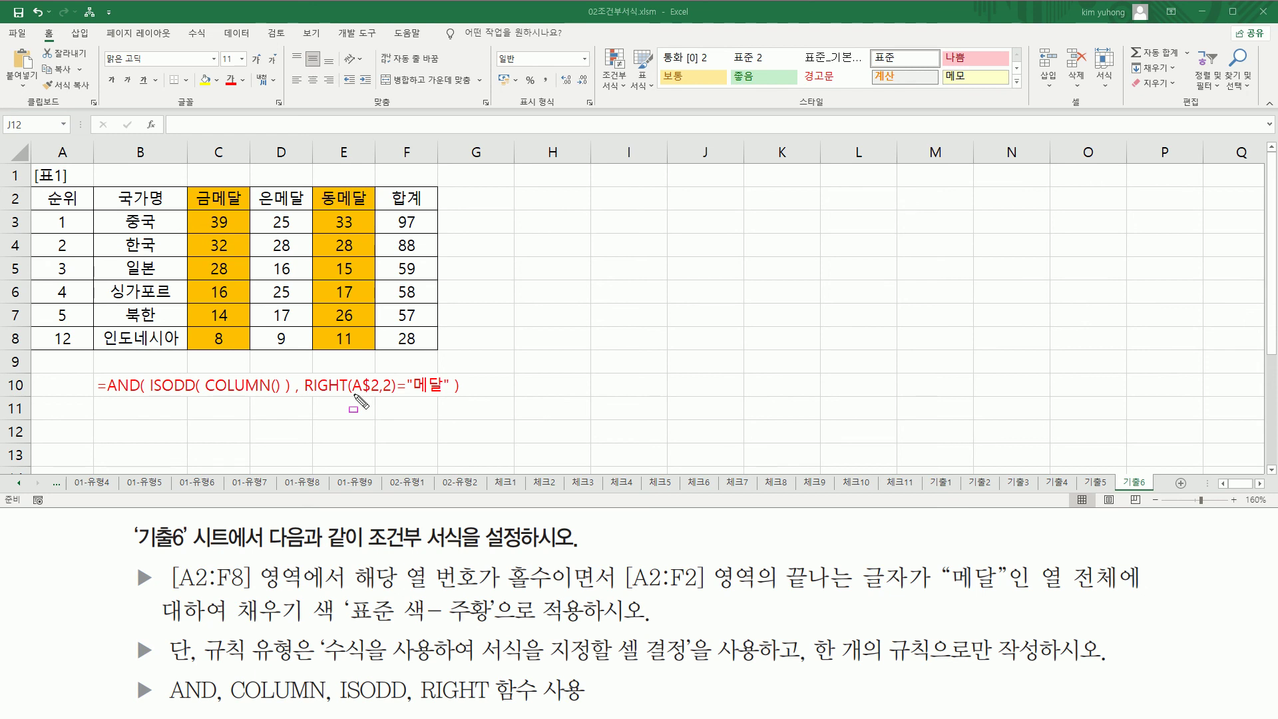
drag(352, 396, 381, 396)
key(Escape)
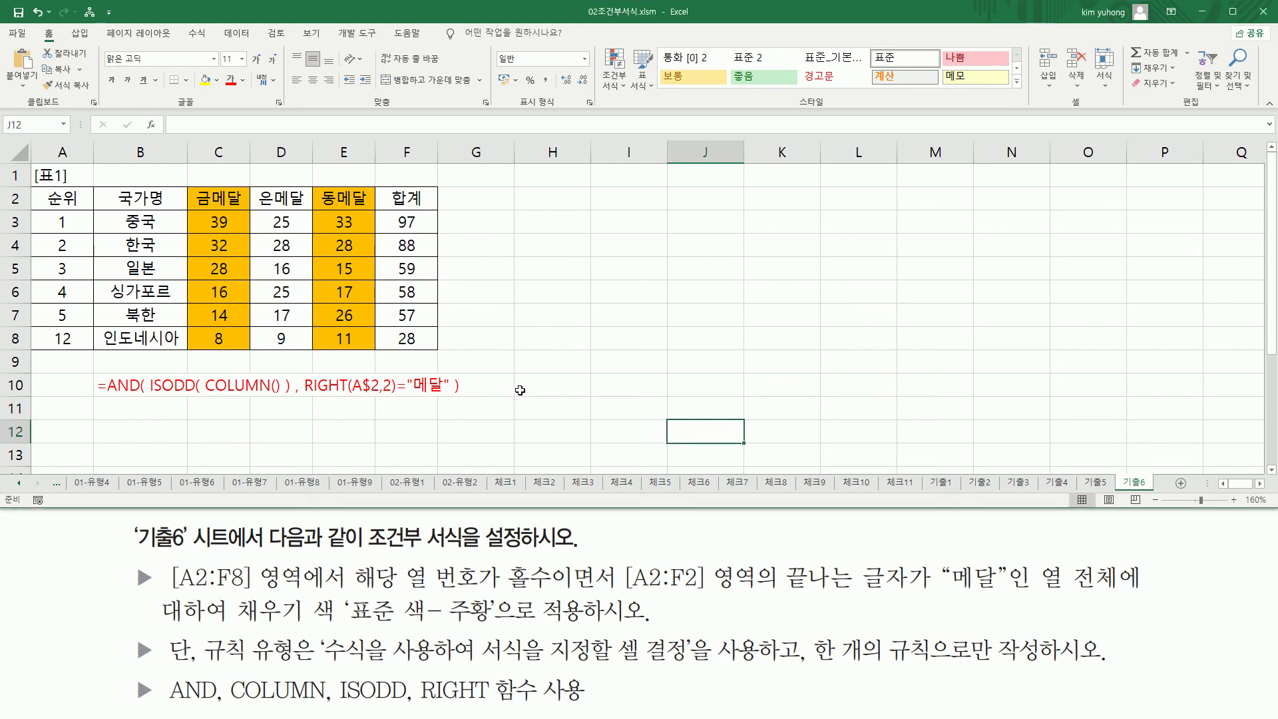
click(536, 388)
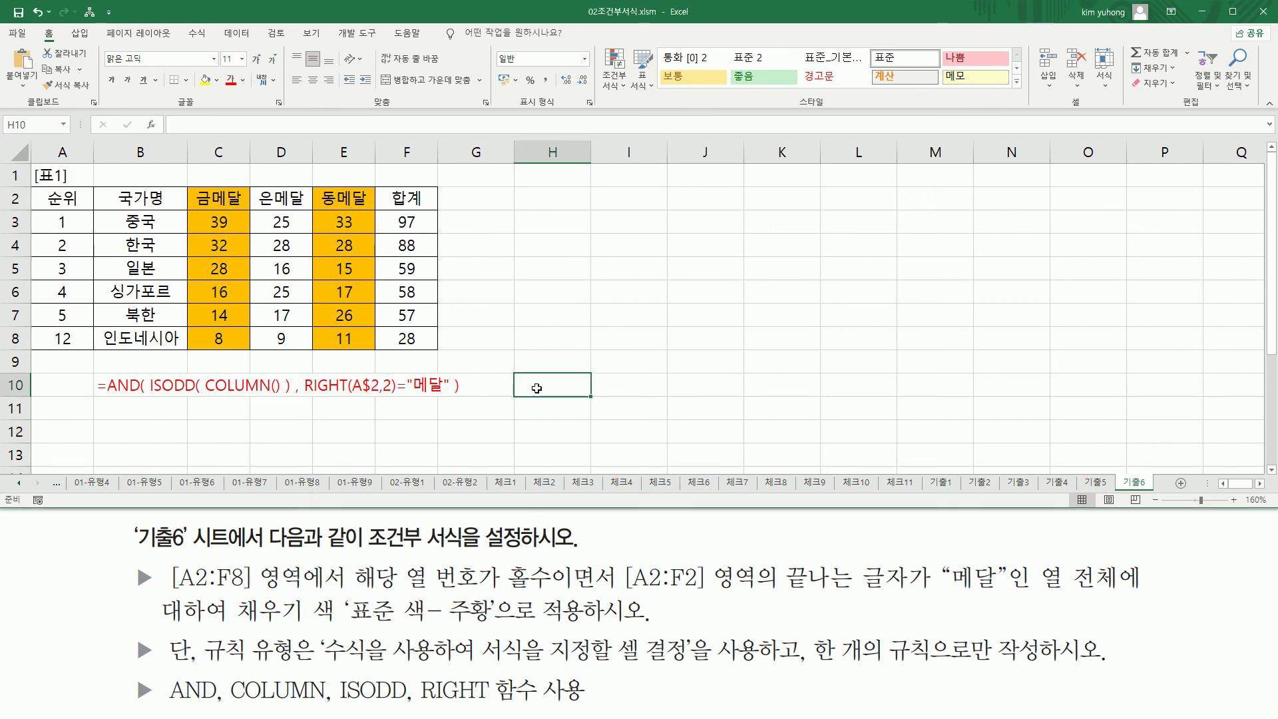